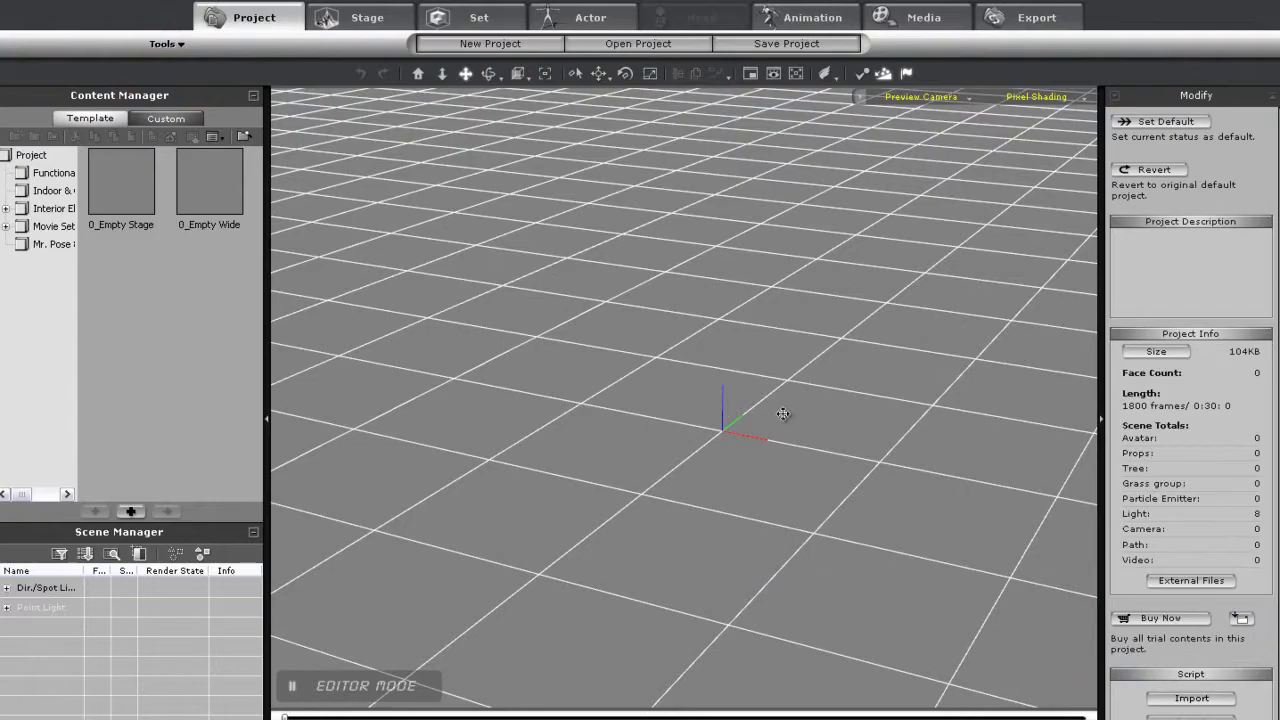
right_drag(783, 414, 810, 406)
scroll(806, 420, down, 10)
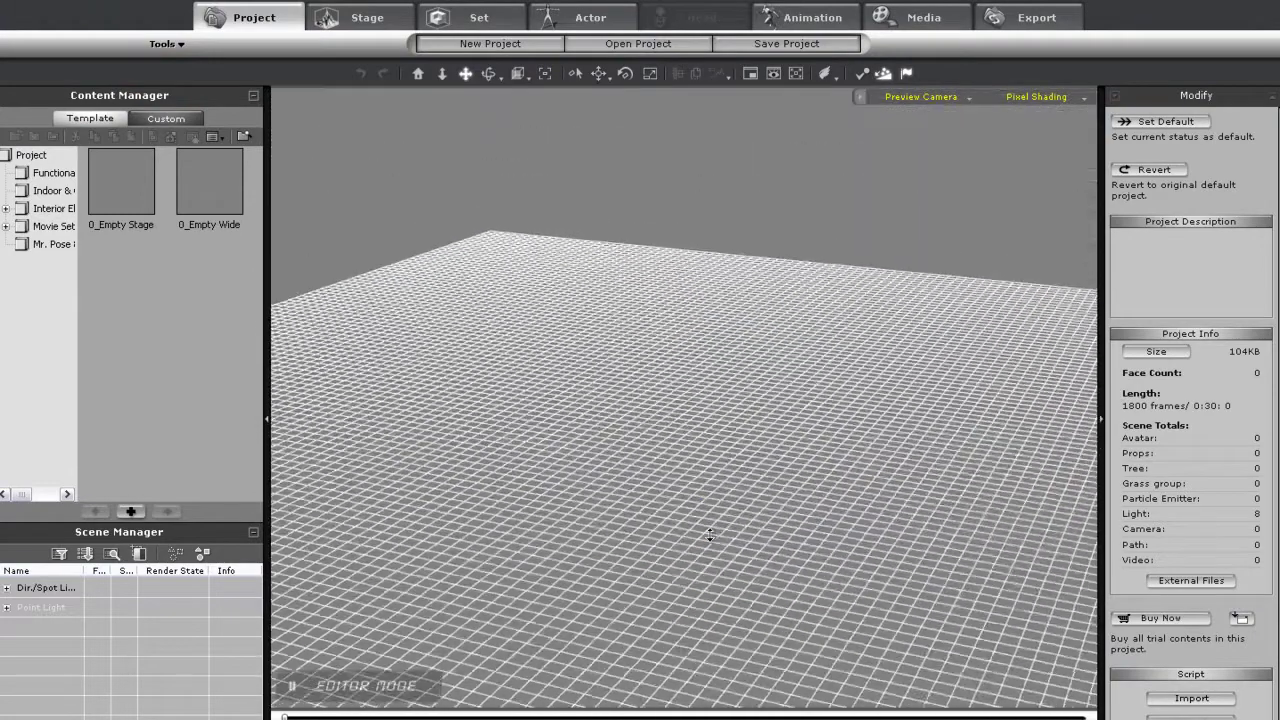
drag(710, 535, 738, 592)
drag(674, 453, 729, 661)
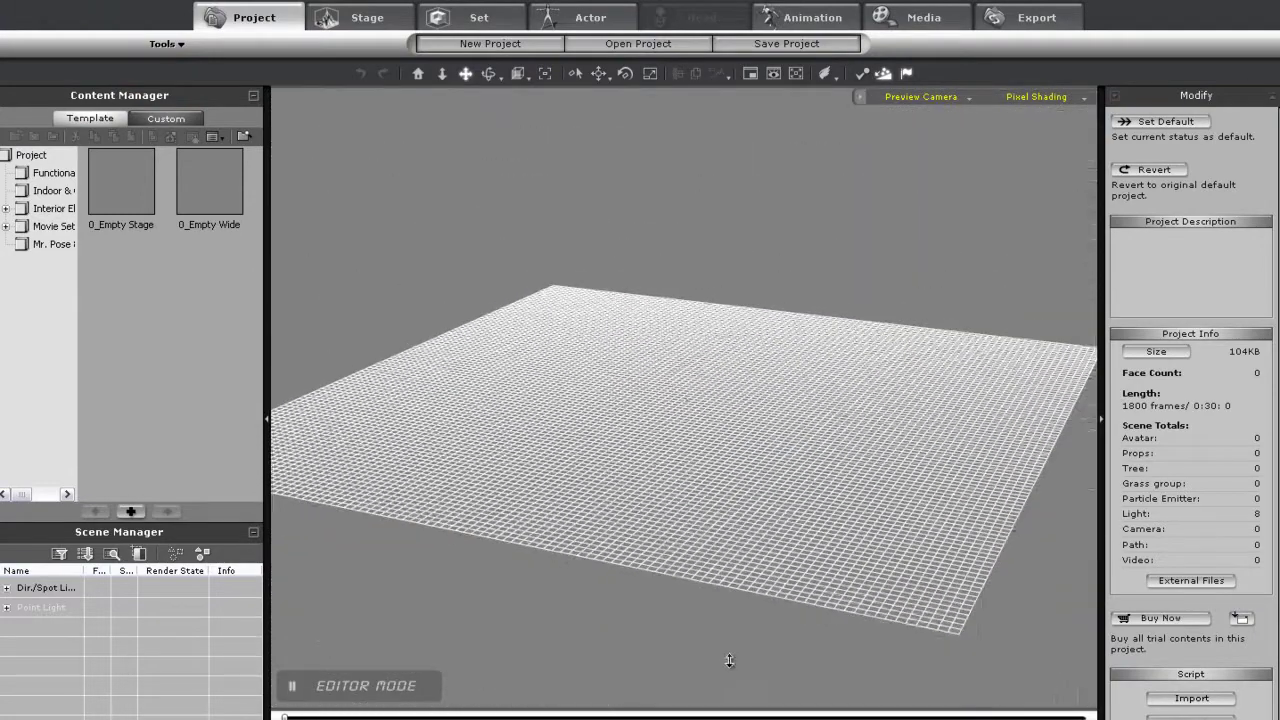
drag(657, 426, 661, 457)
right_drag(690, 453, 668, 525)
Load the Canyon 3D scene from the Height Map_Large stage templates and look around its terrain
click(372, 25)
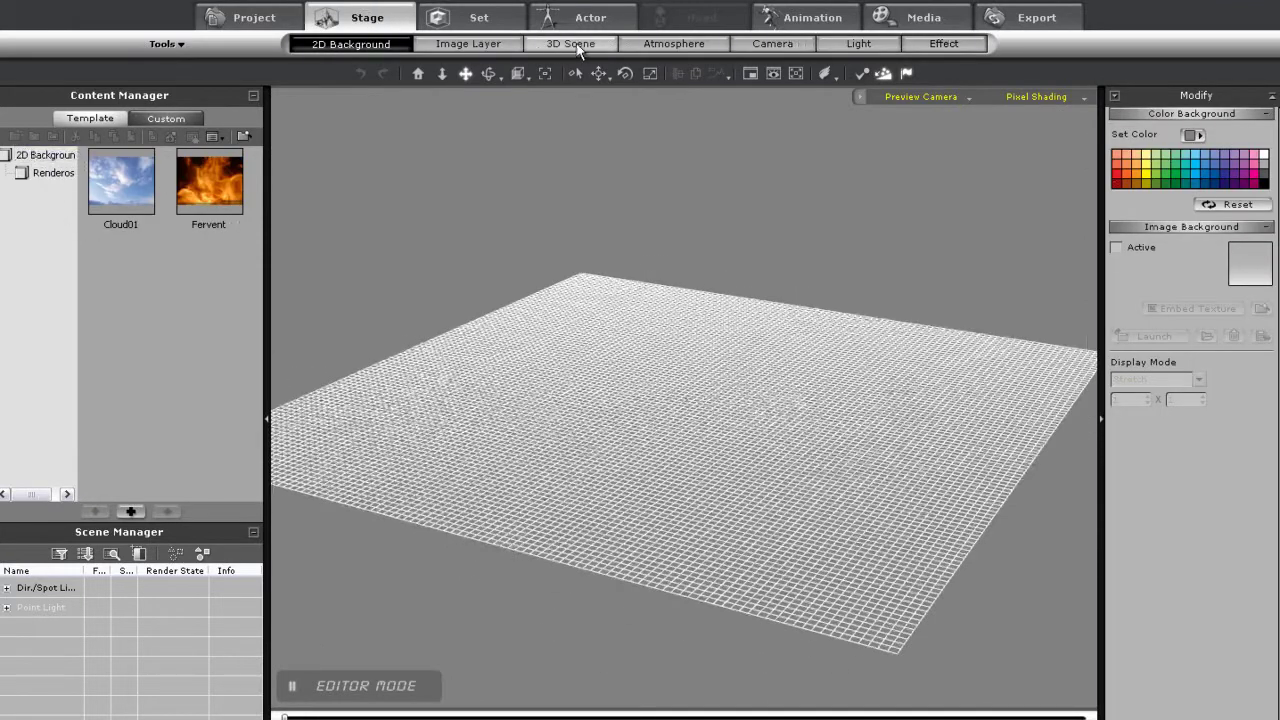
click(574, 46)
click(51, 171)
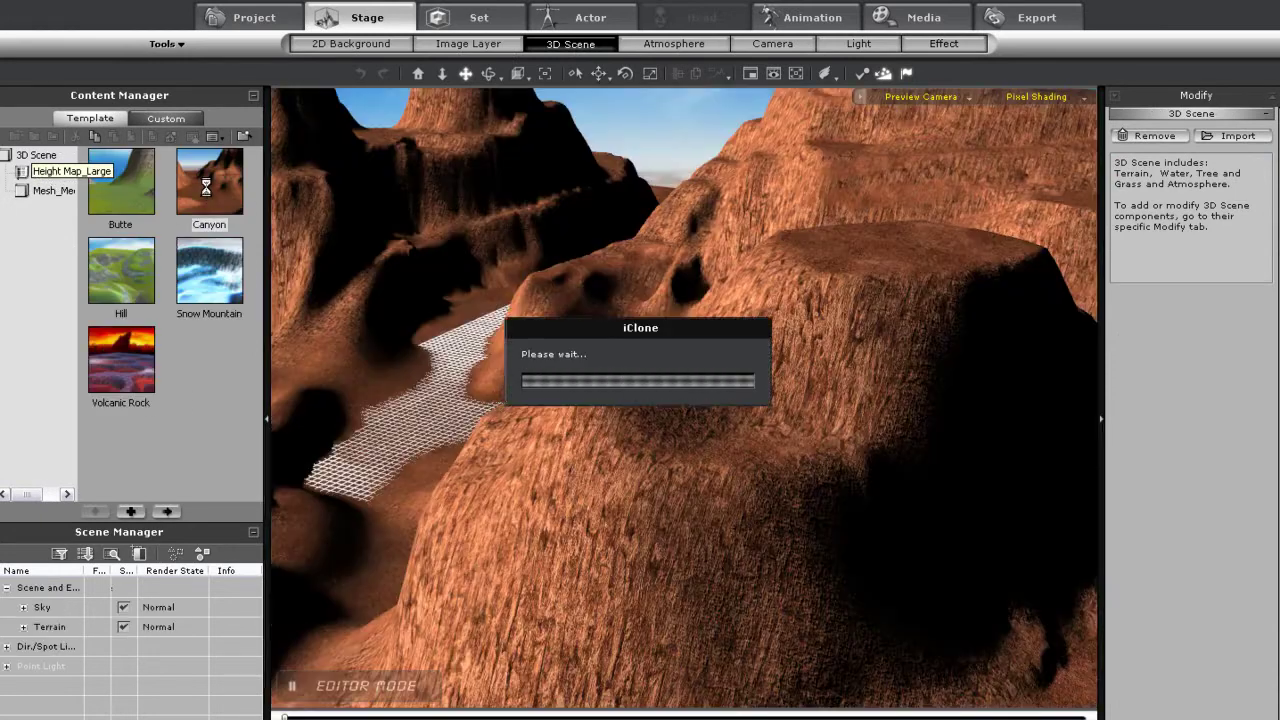
right_drag(531, 473, 684, 141)
drag(683, 141, 406, 328)
right_drag(406, 328, 151, 538)
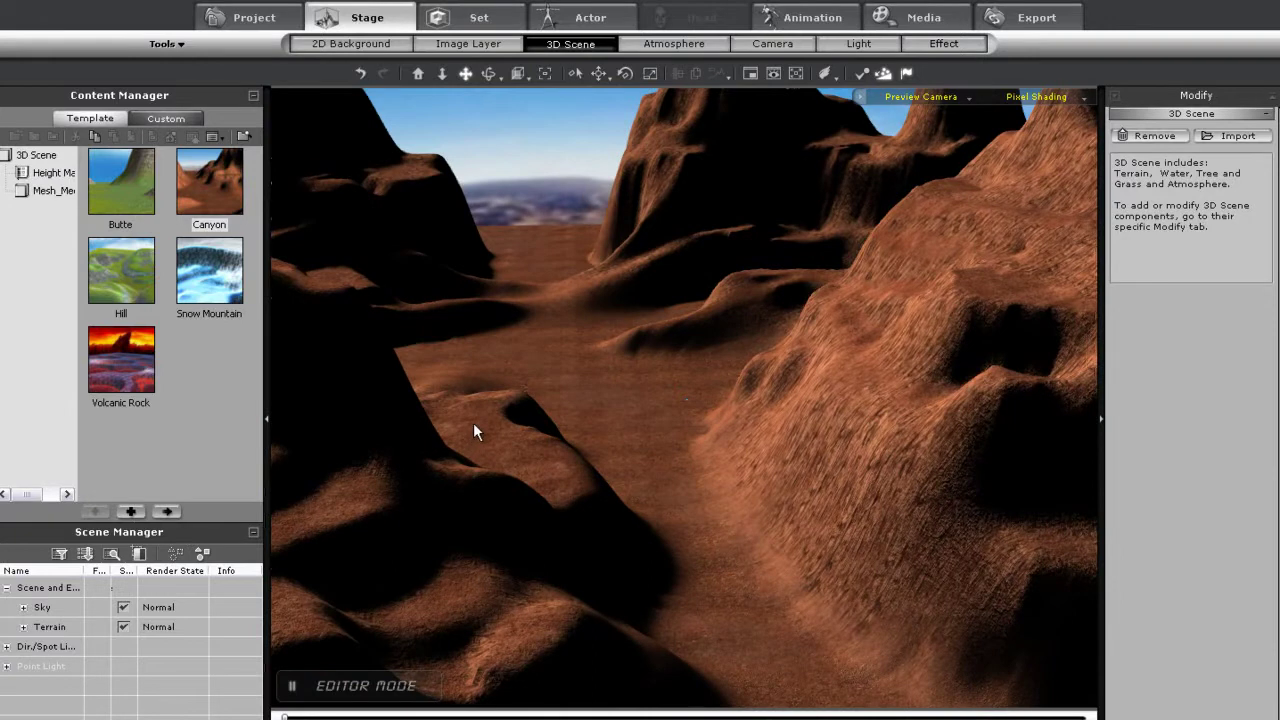
Replace the stage with the Snow Mountain 3D scene and look through its icy valley
double_click(211, 283)
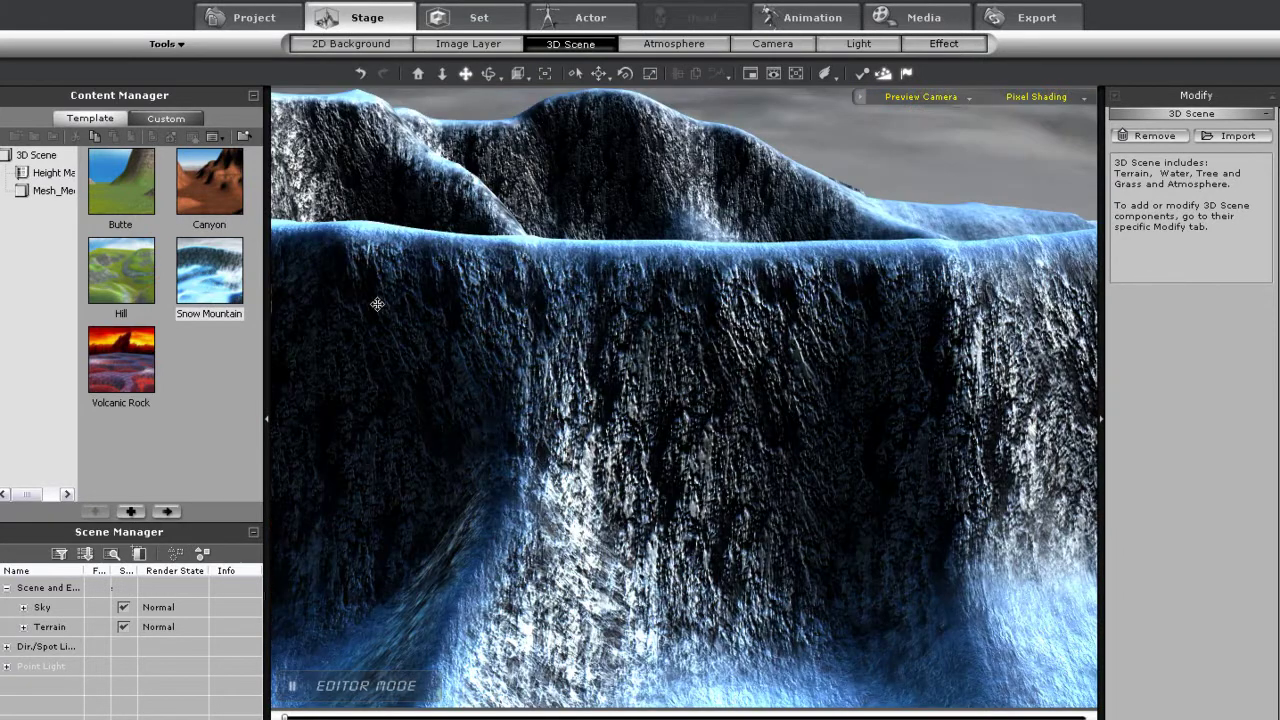
right_drag(481, 302, 180, 421)
drag(679, 443, 820, 566)
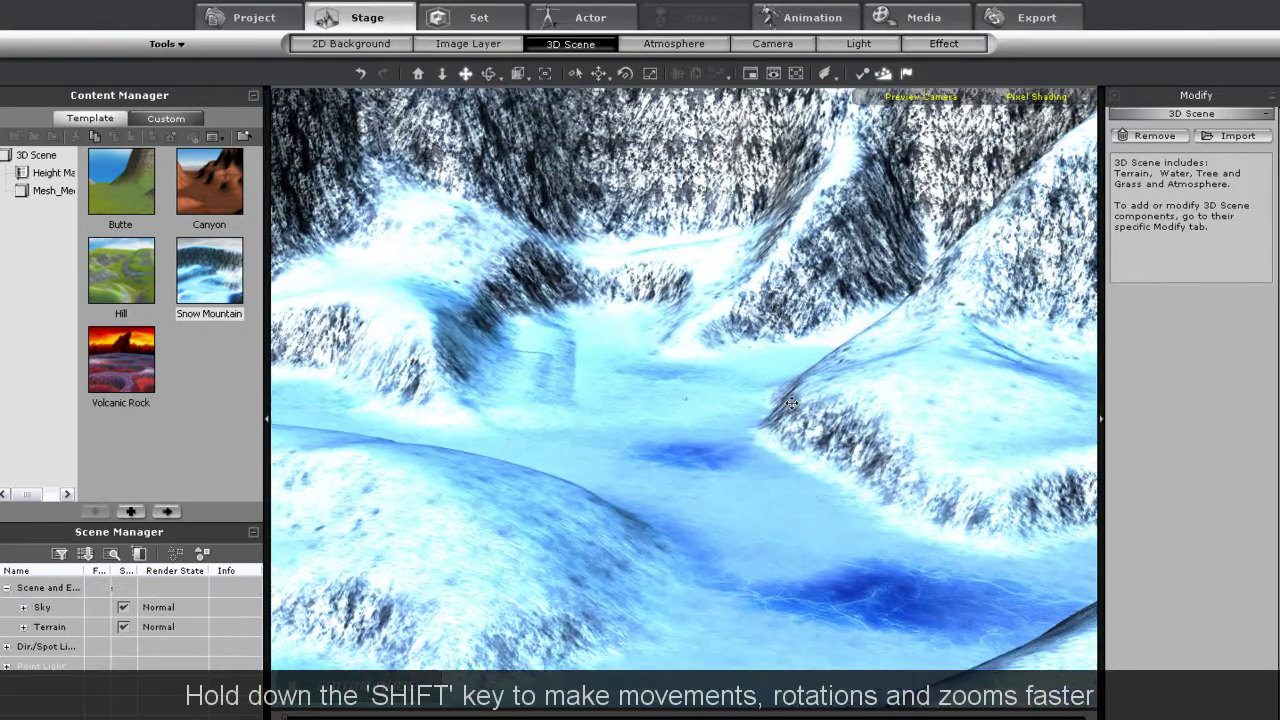
drag(791, 403, 760, 292)
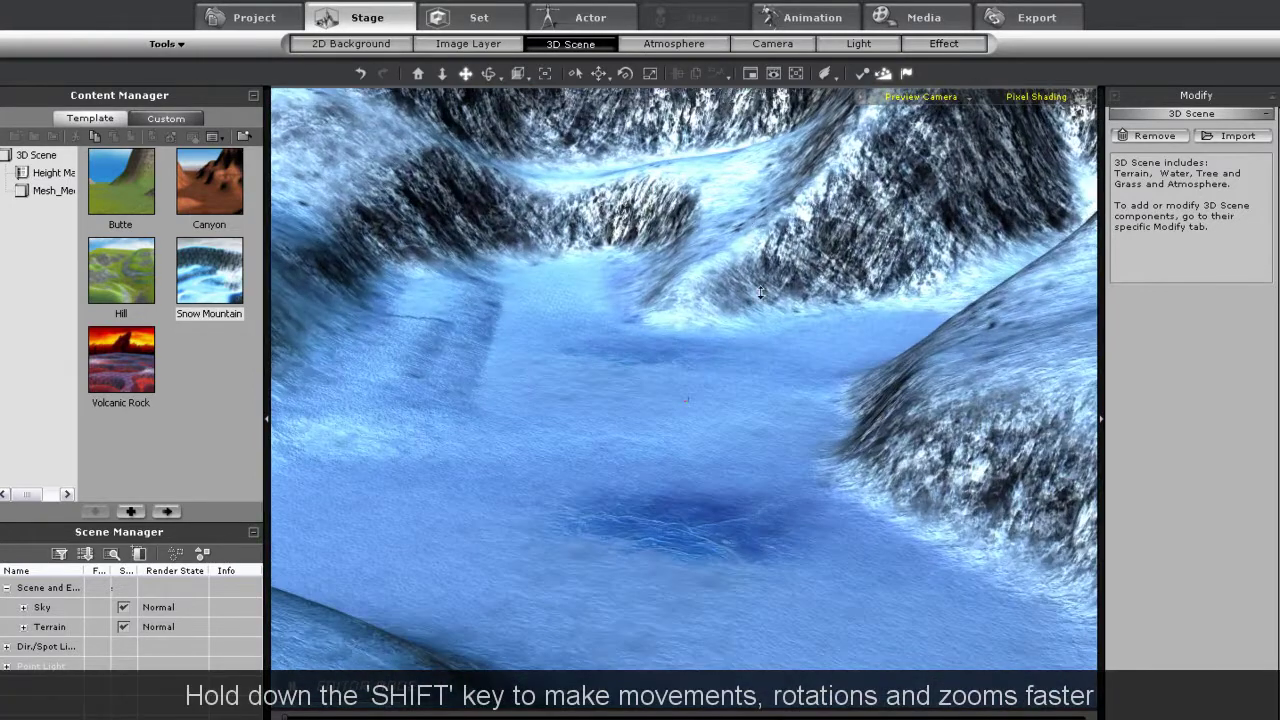
drag(798, 566, 869, 623)
drag(782, 510, 1277, 440)
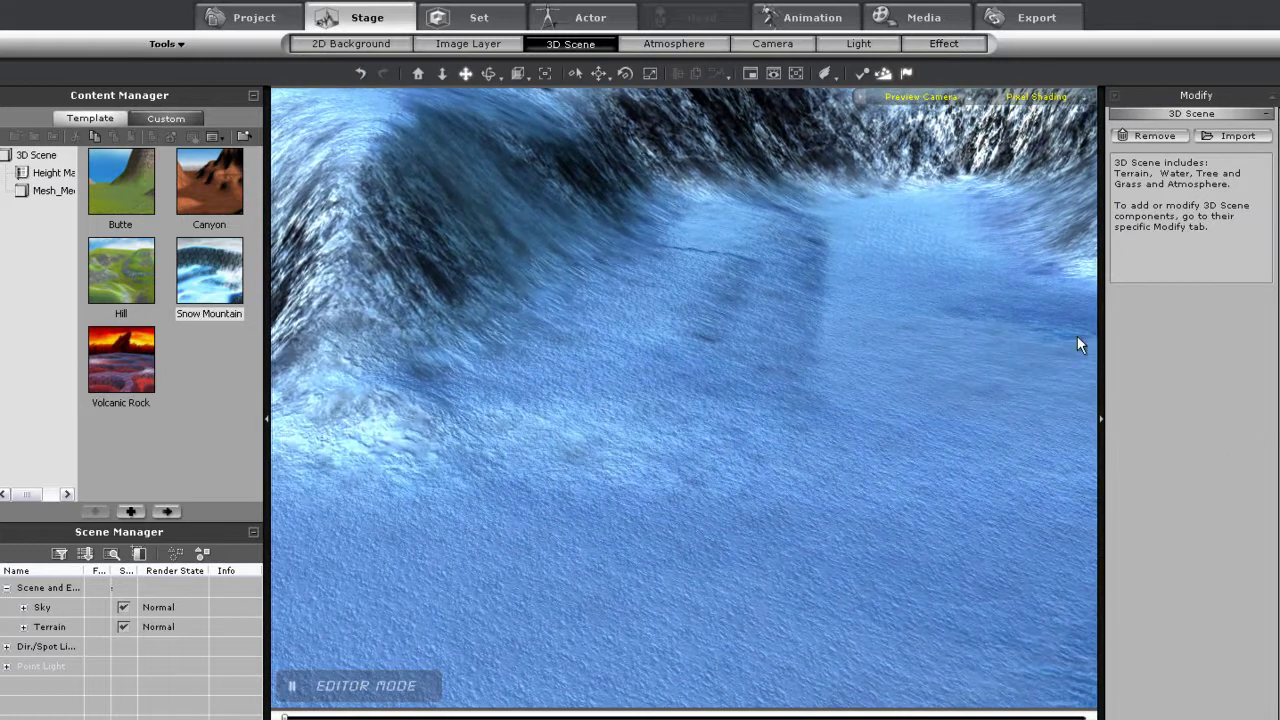
Start a new empty project without saving the current one
click(280, 22)
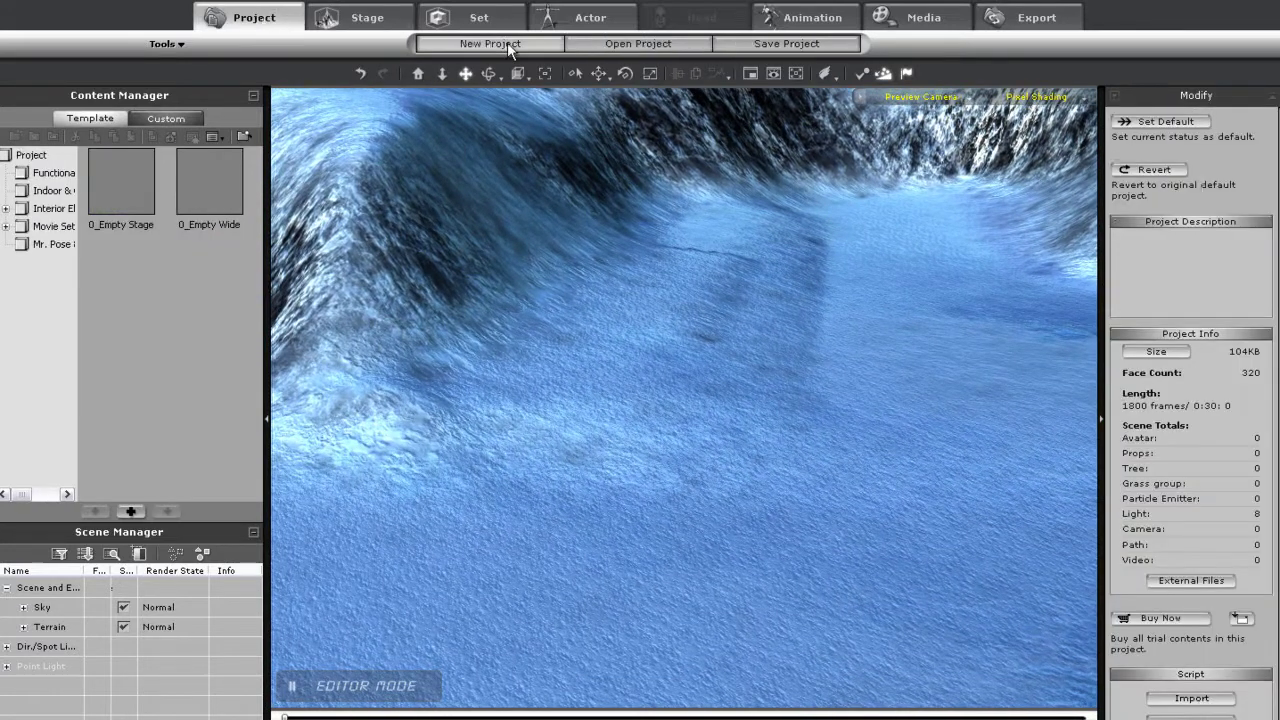
click(500, 43)
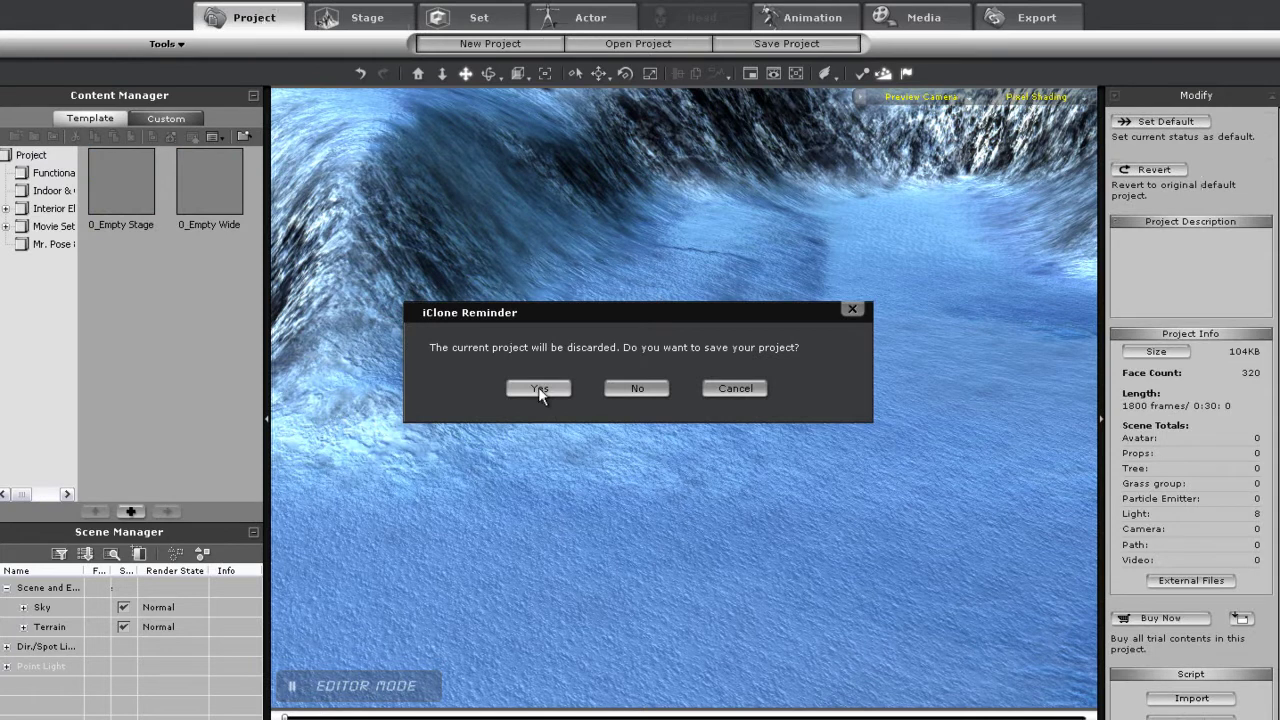
click(631, 383)
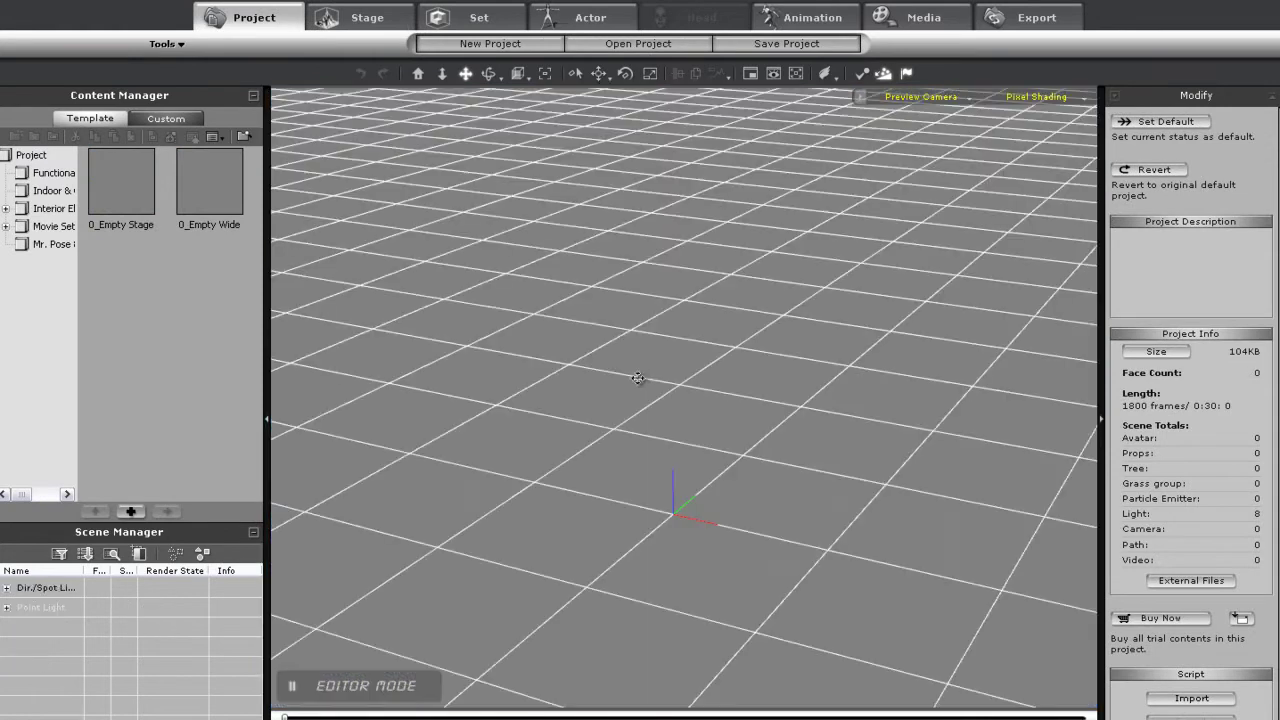
Add the Hill terrain from the Height Map_Large set templates to the empty project
click(474, 20)
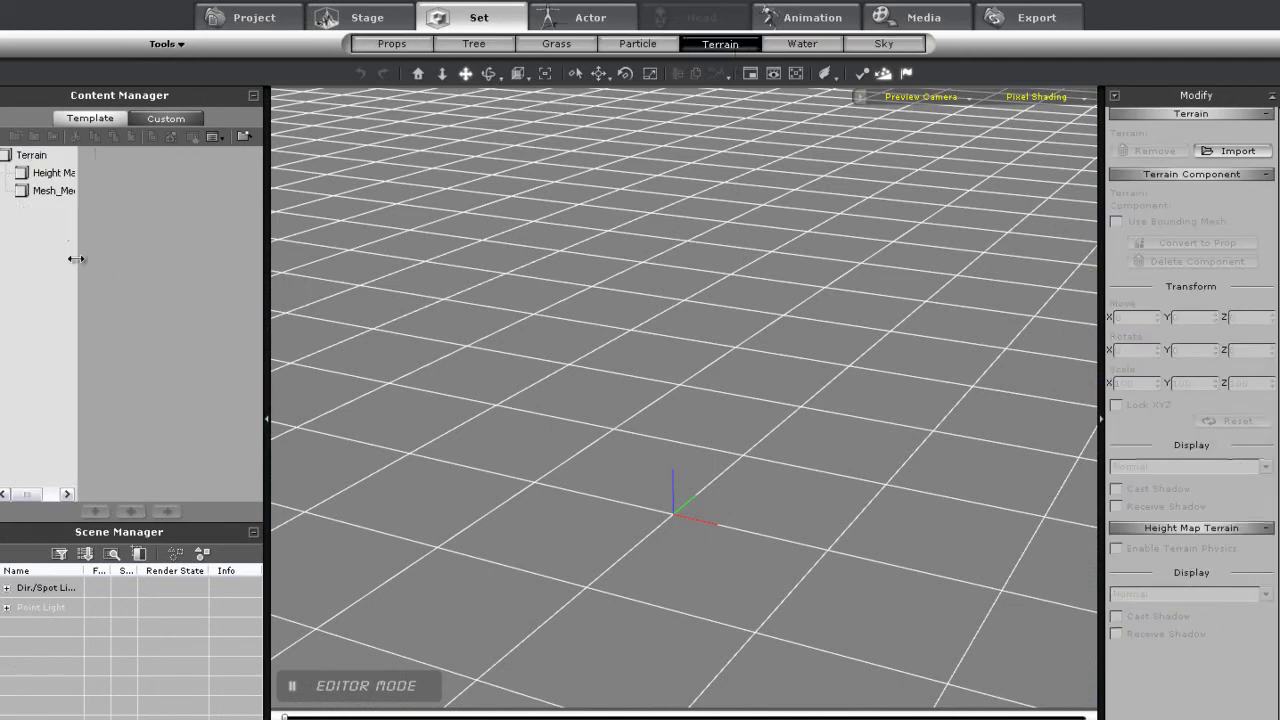
drag(108, 257, 127, 257)
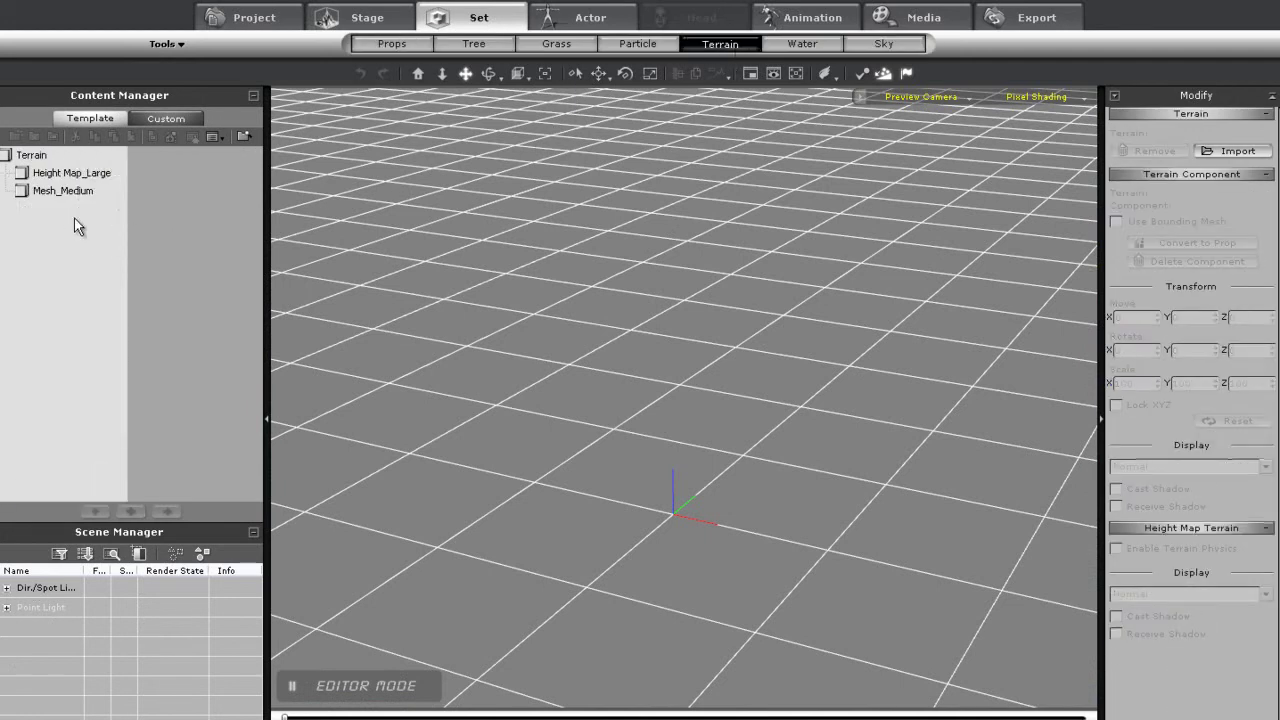
click(56, 171)
double_click(170, 375)
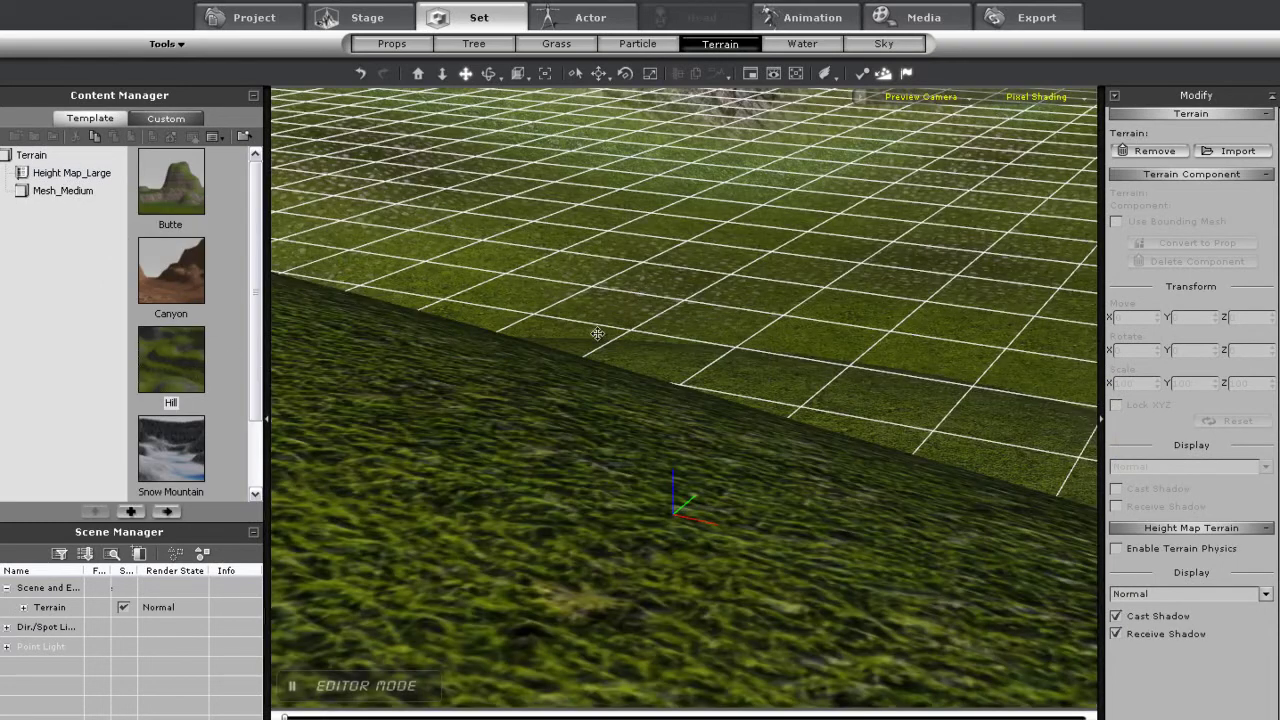
drag(652, 232, 716, 507)
drag(707, 286, 765, 635)
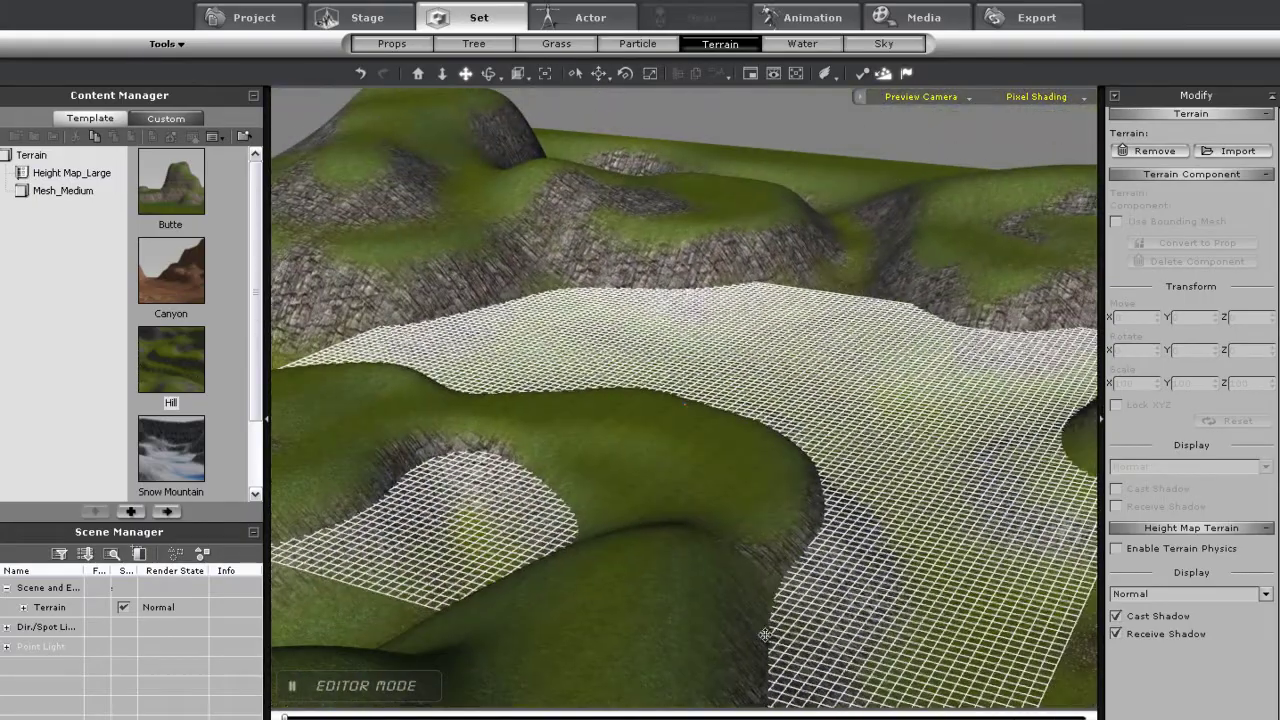
right_drag(816, 574, 695, 486)
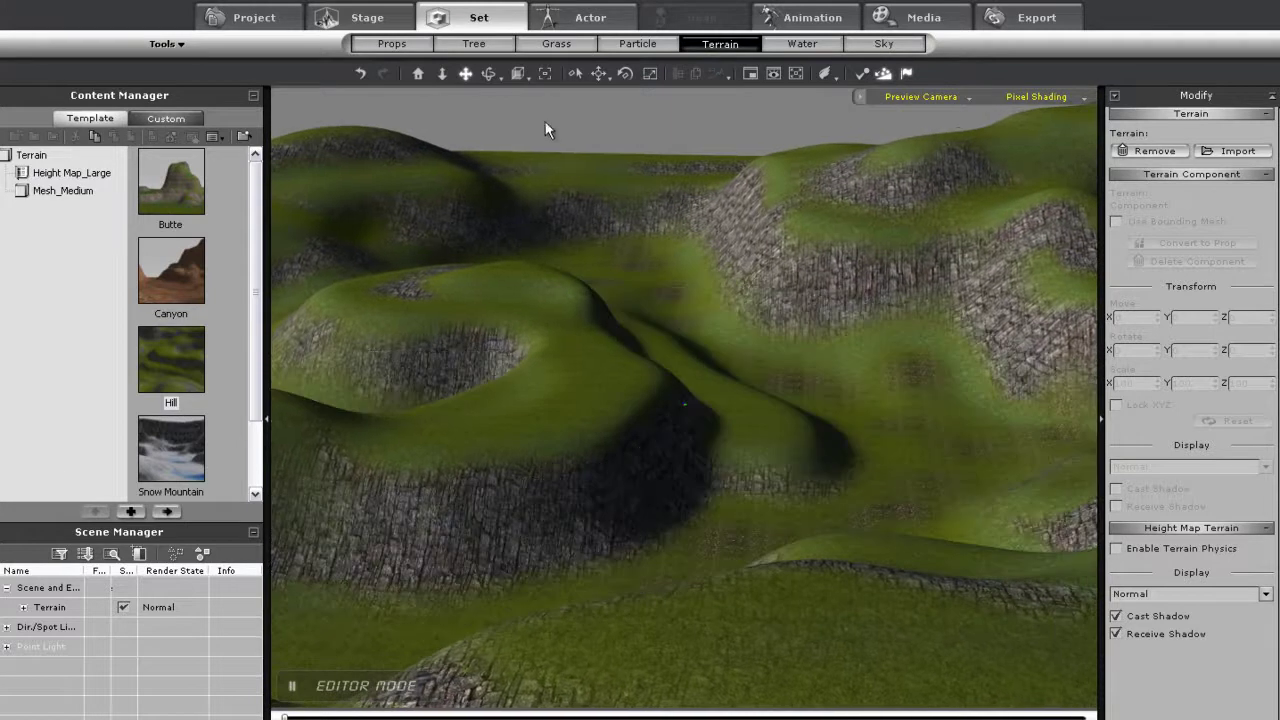
Apply the Clear Day 00 sky over the hill terrain
click(897, 44)
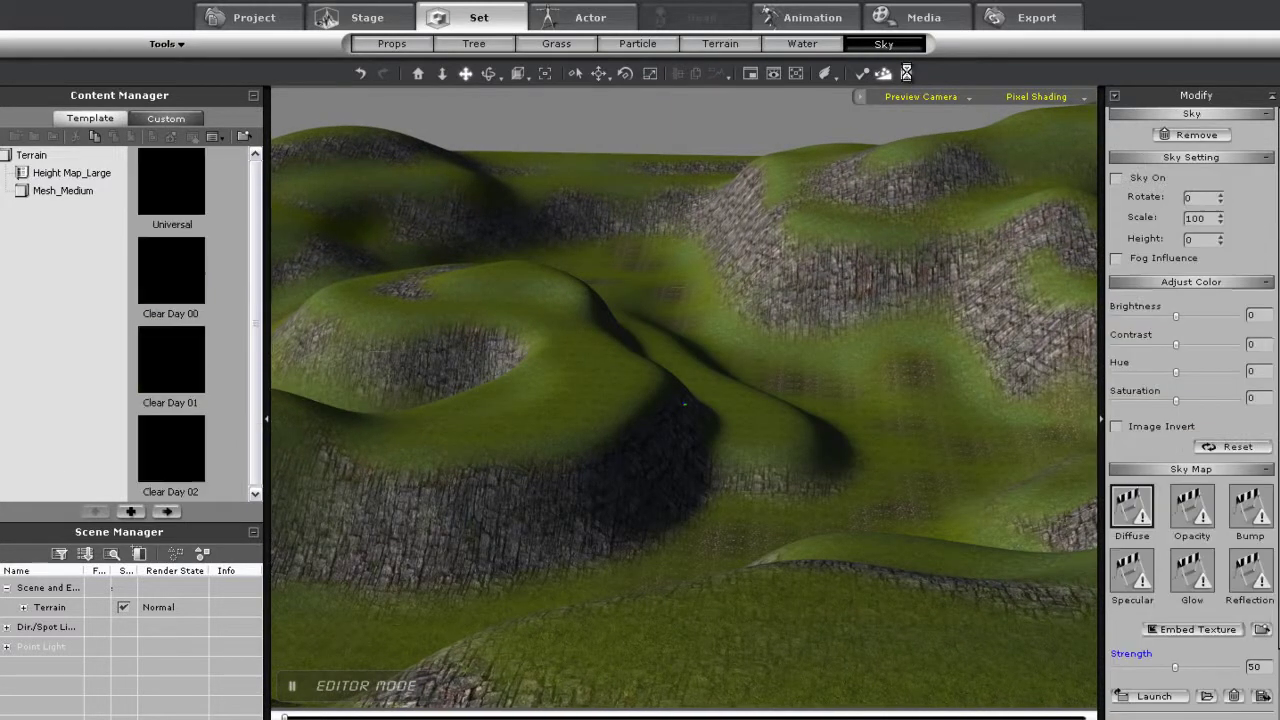
mouse_move(256, 240)
mouse_down()
mouse_move(255, 370)
mouse_move(255, 235)
mouse_up()
double_click(177, 270)
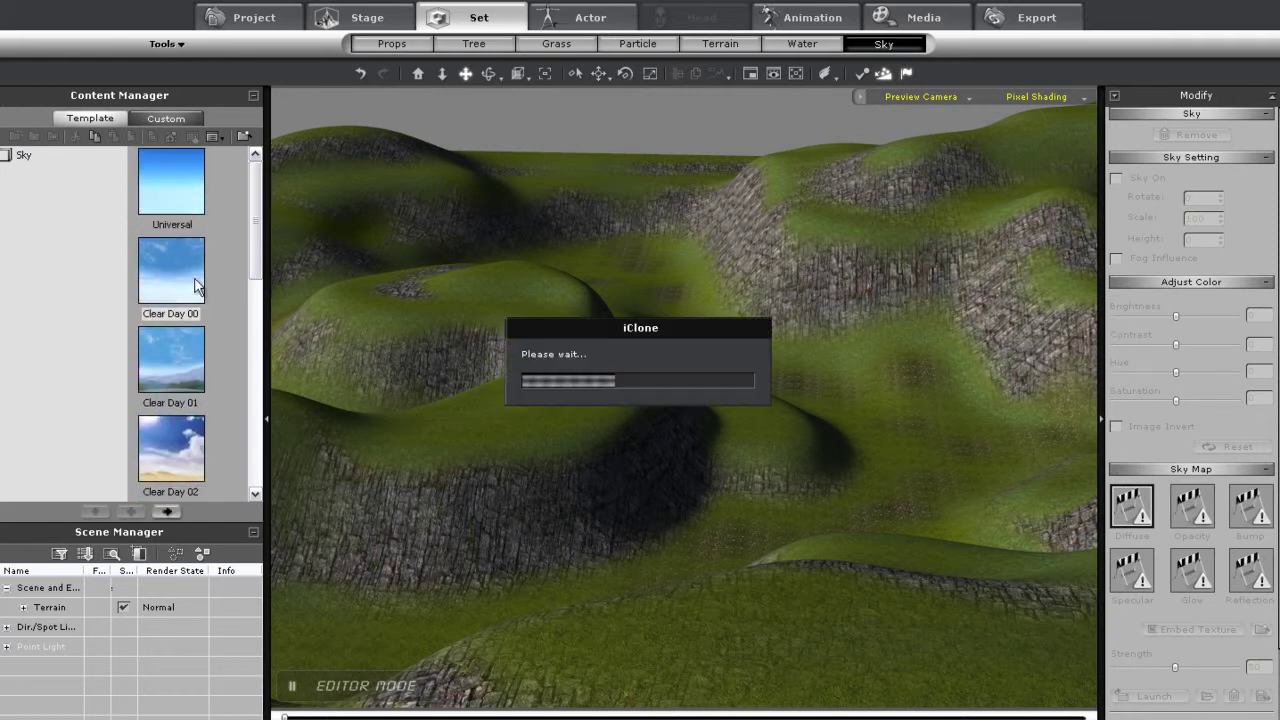
right_drag(598, 514, 603, 398)
drag(602, 398, 540, 657)
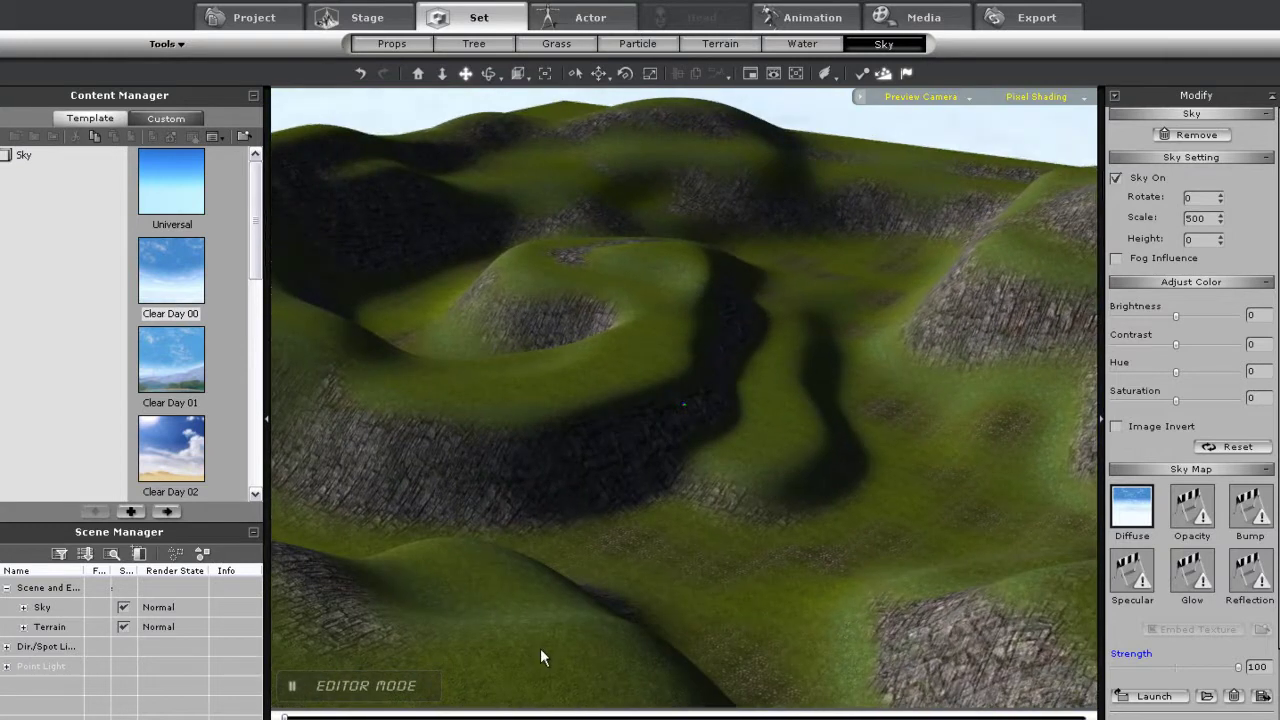
Add the Gentle Wave water to the terrain and play the project to check its surface from several angles
click(803, 45)
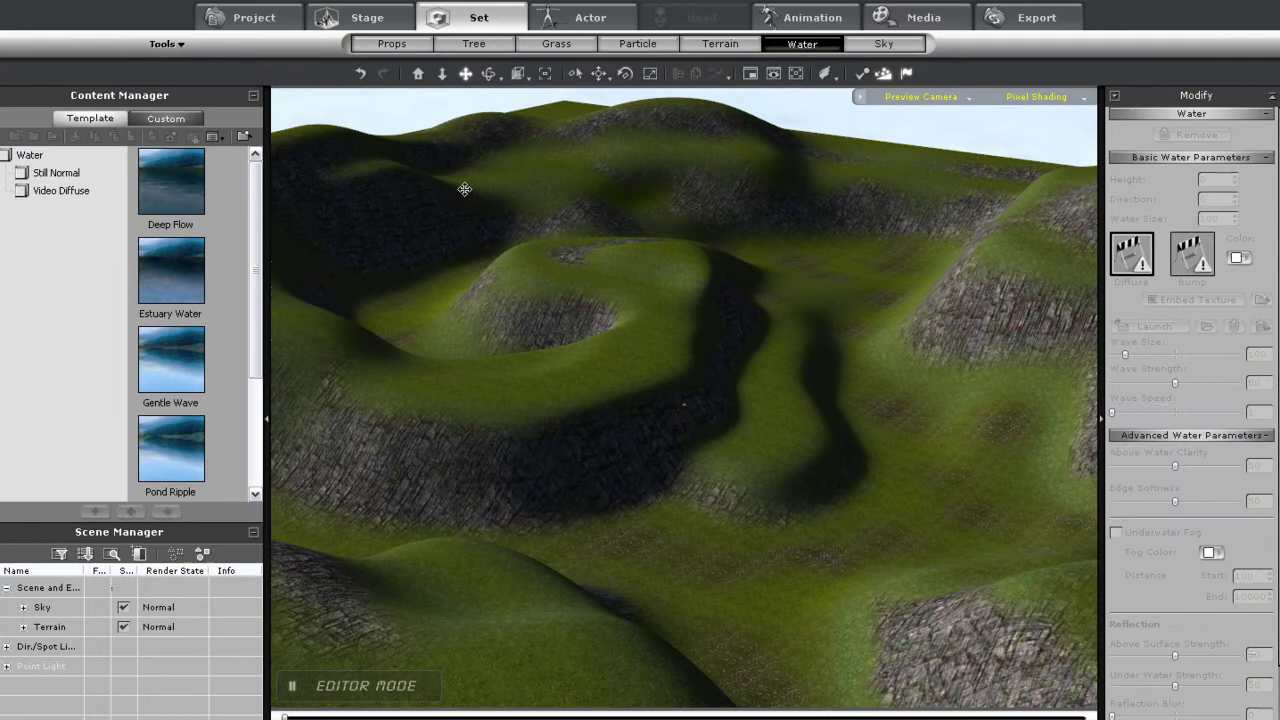
double_click(158, 358)
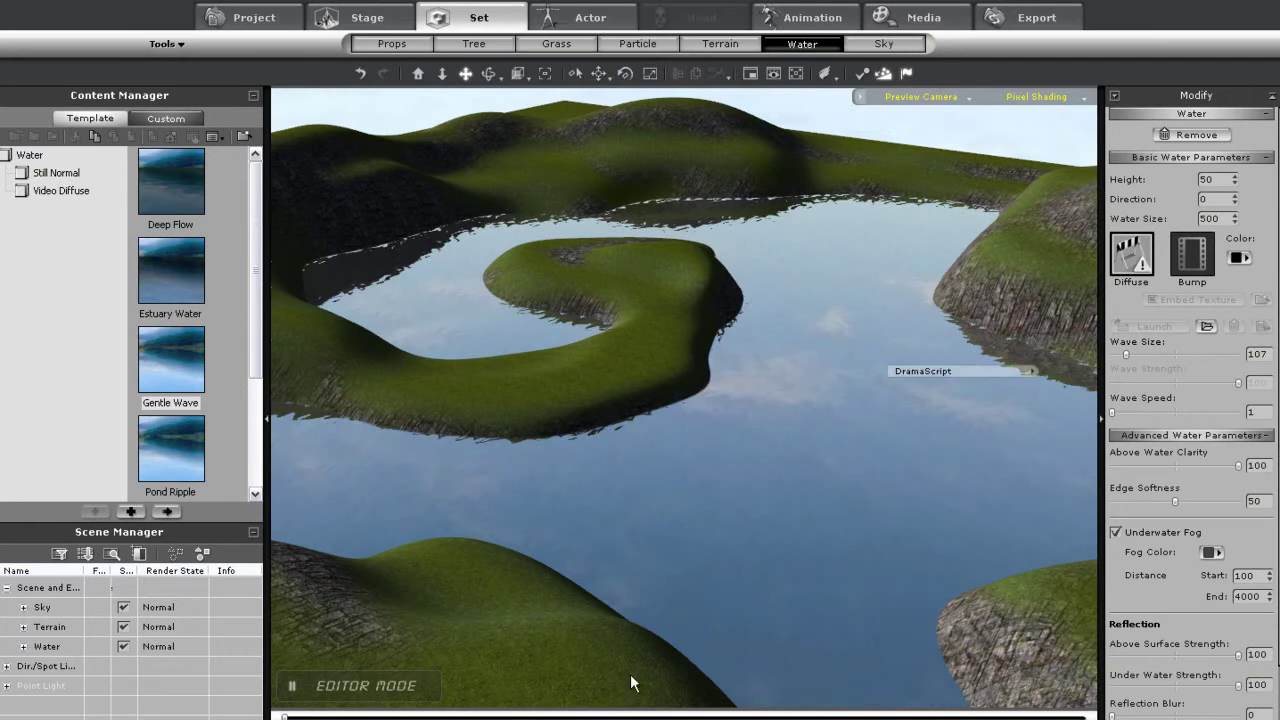
key(space)
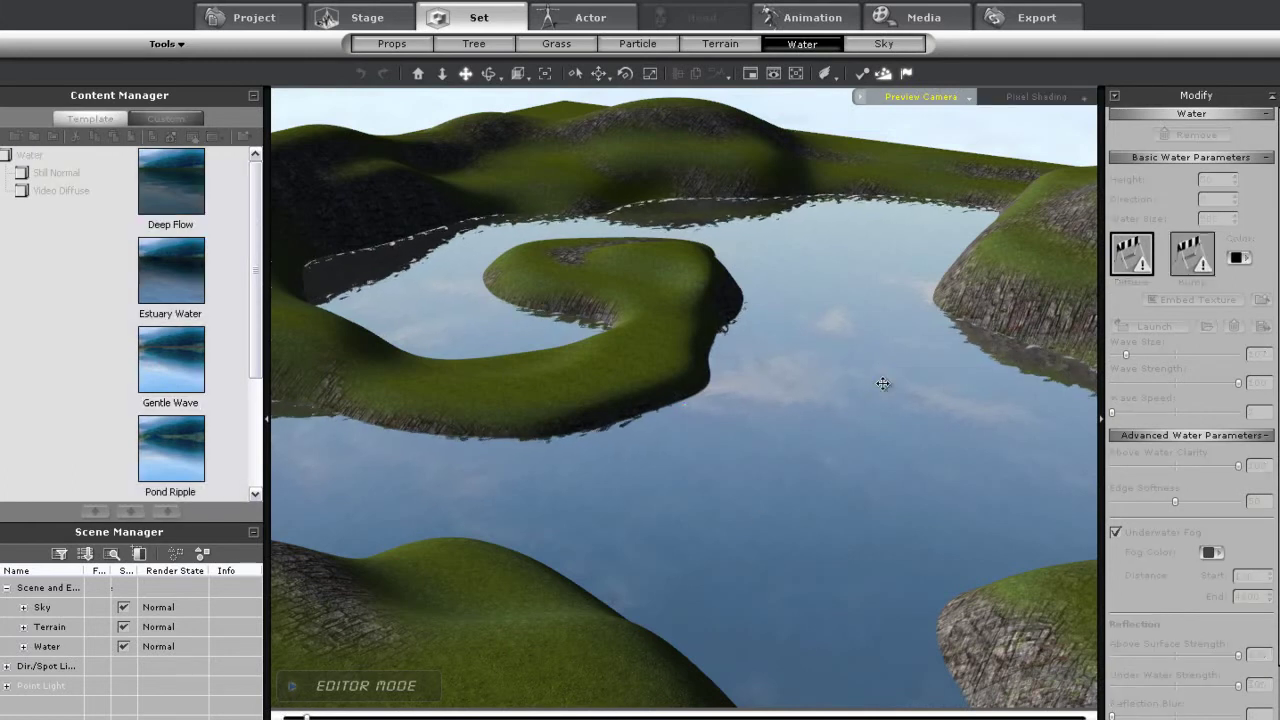
right_drag(886, 381, 774, 465)
middle_drag(774, 464, 449, 504)
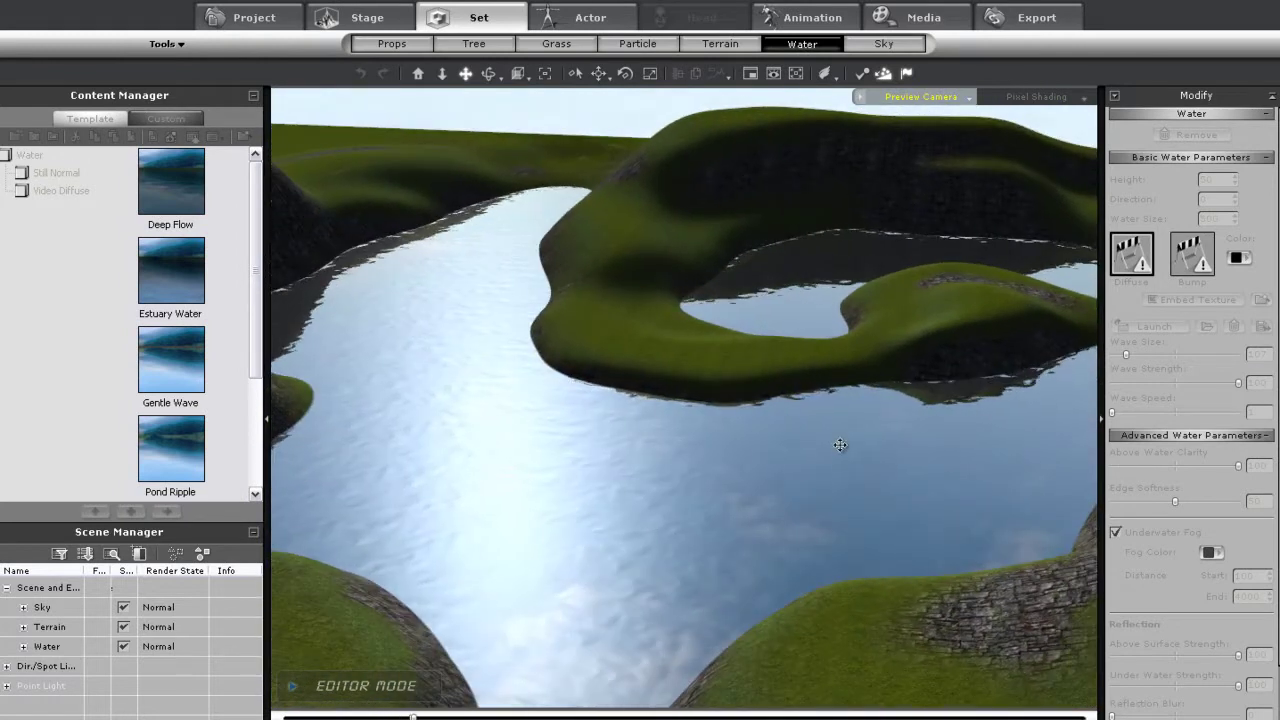
right_drag(843, 446, 733, 477)
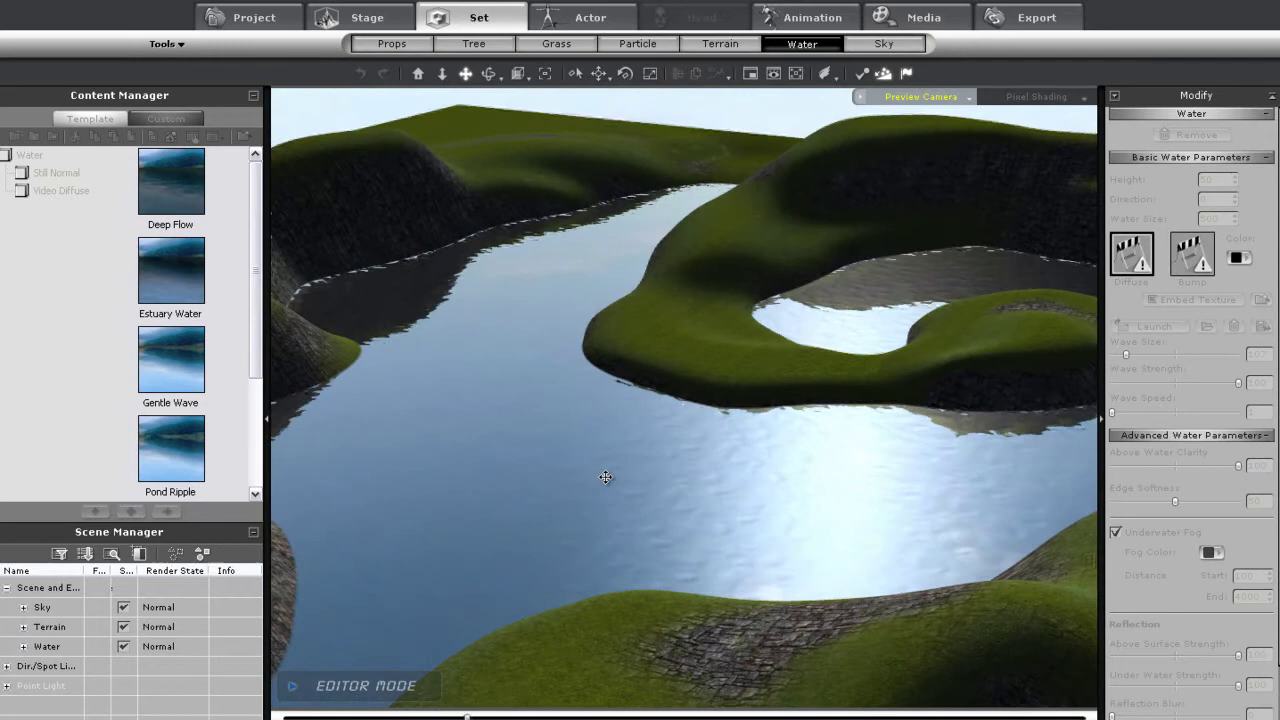
right_drag(563, 477, 1080, 400)
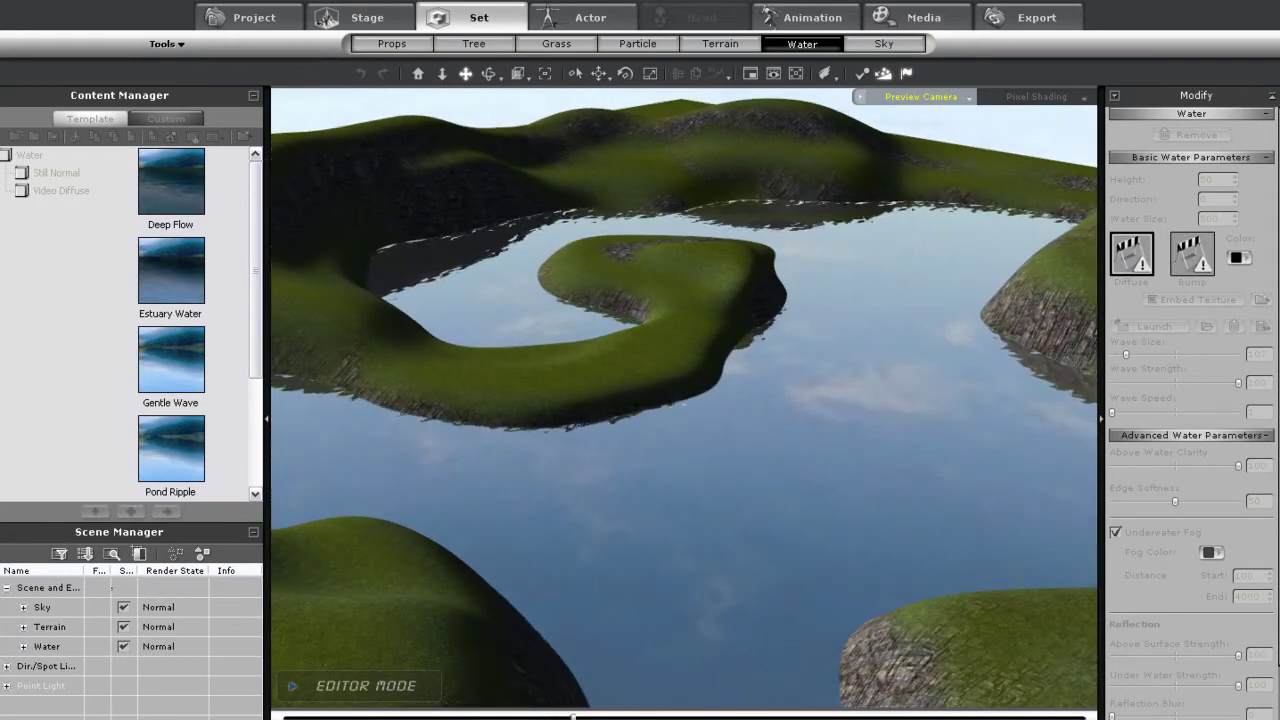
Plant an AmericanElm A tree on the curved grassy peninsula and an AmericanElm B tree near its tip
drag(734, 590, 777, 407)
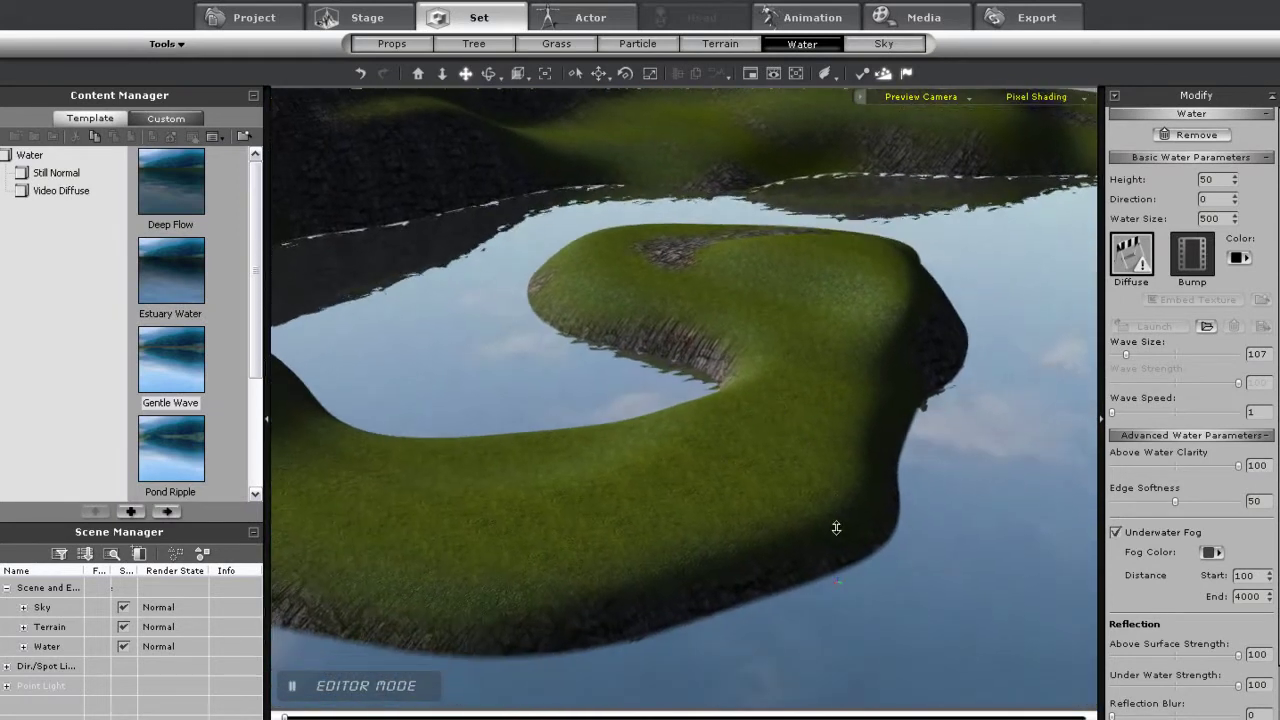
mouse_move(836, 527)
mouse_down()
mouse_move(802, 404)
mouse_move(823, 445)
mouse_move(751, 294)
mouse_up()
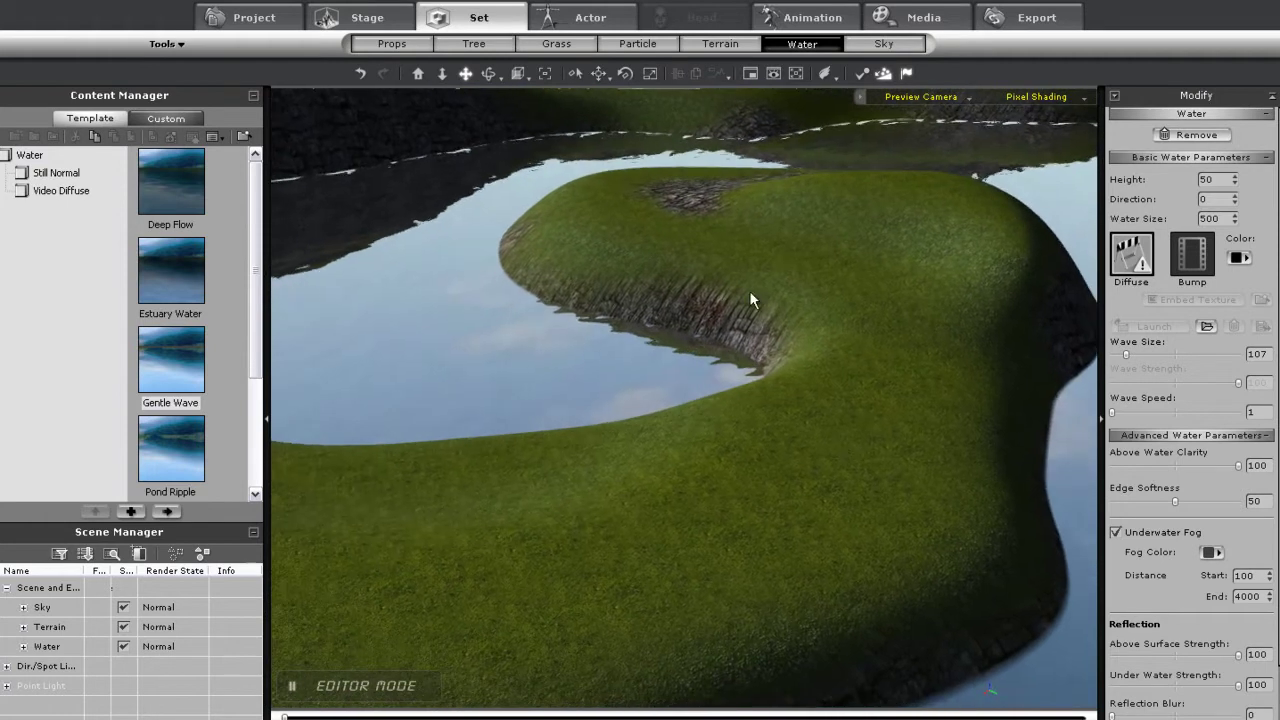
click(500, 47)
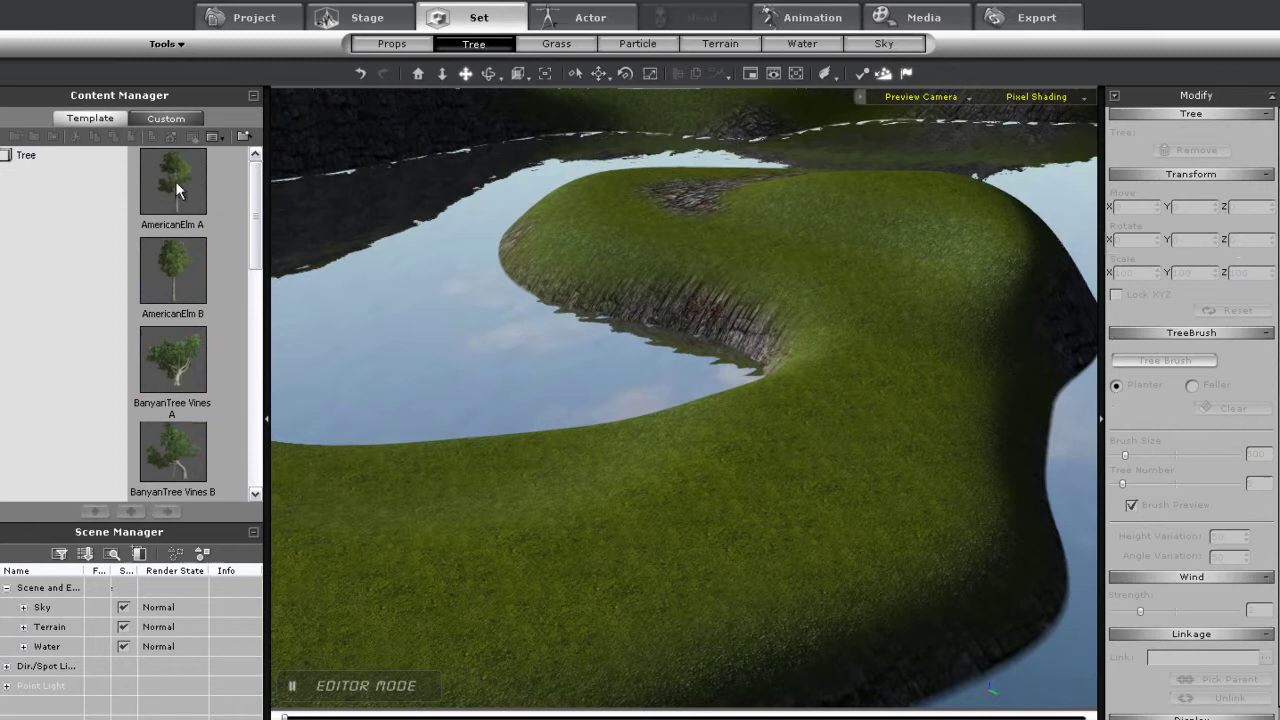
drag(816, 396, 815, 396)
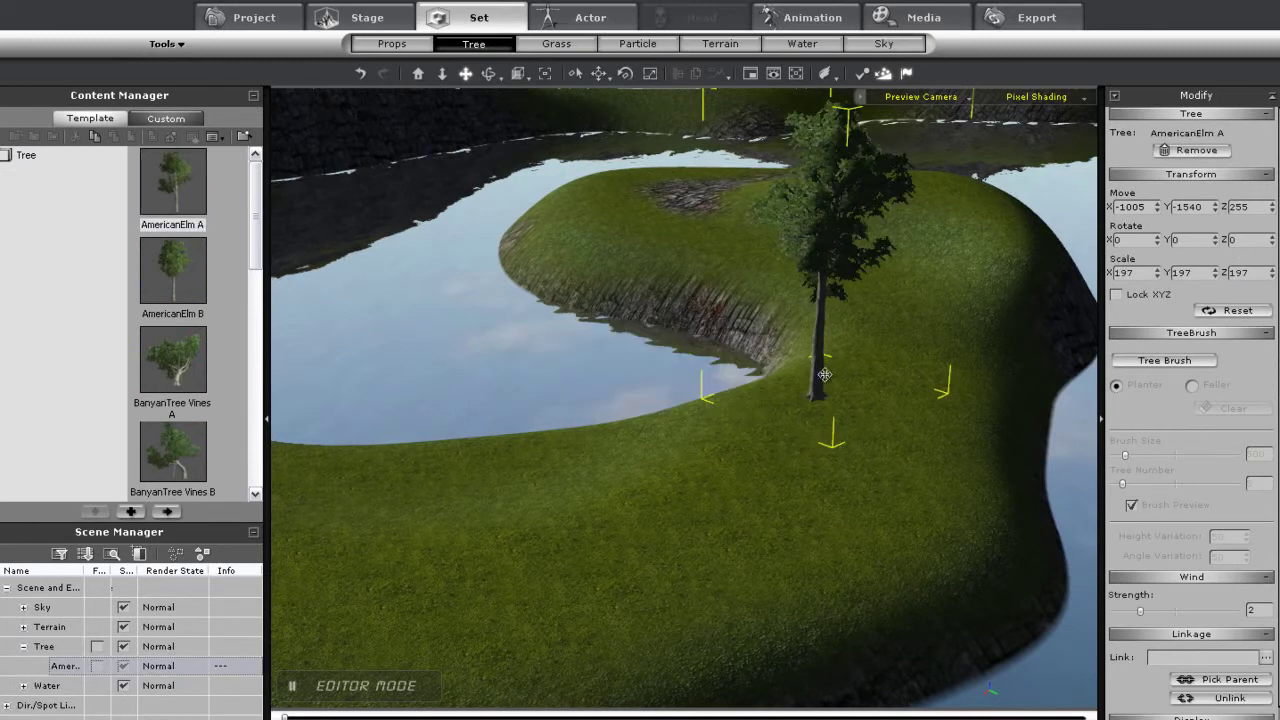
drag(172, 278, 548, 291)
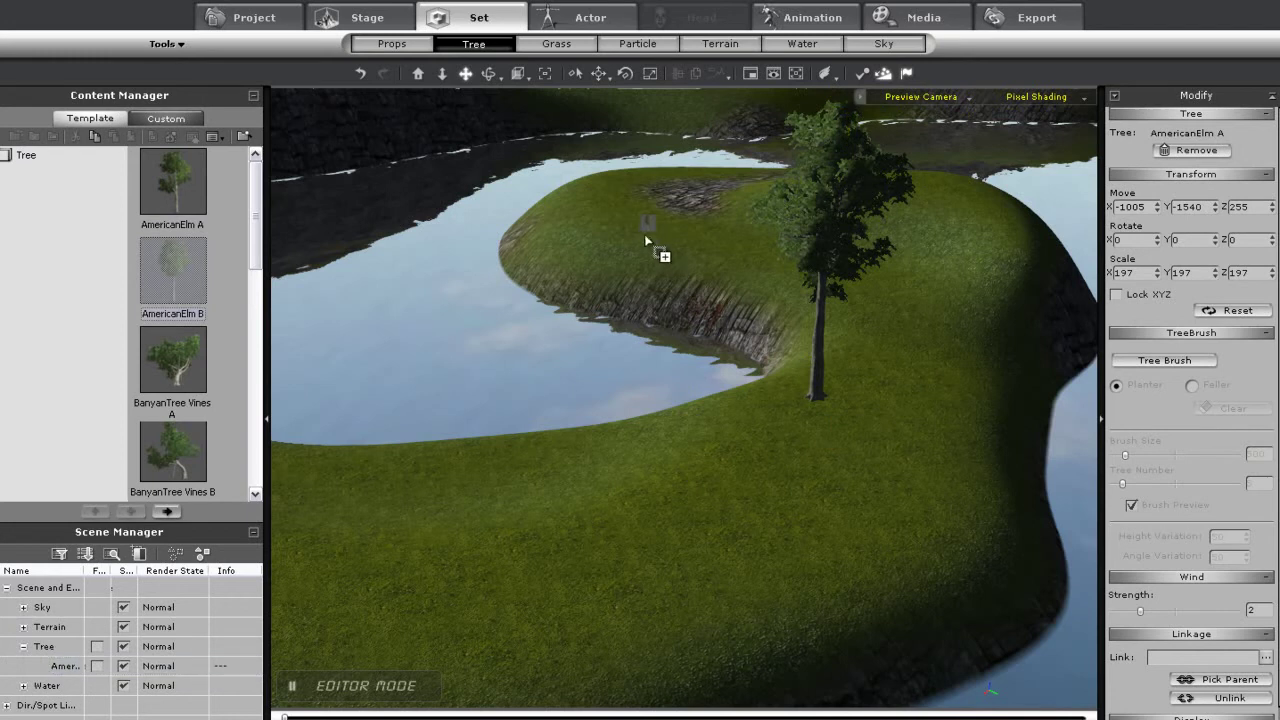
drag(611, 255, 610, 256)
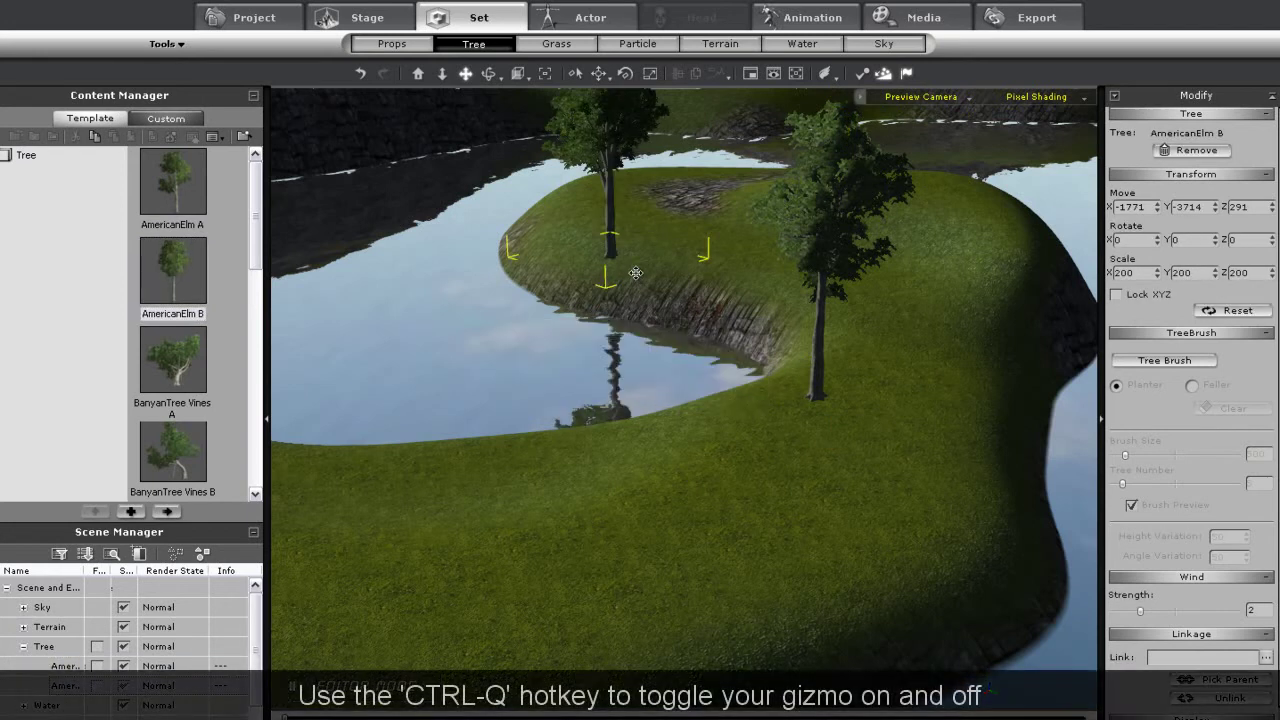
Move the AmericanElm B tree closer to the peninsula's edge, to about X -1839, Y -4066
right_drag(574, 430, 657, 509)
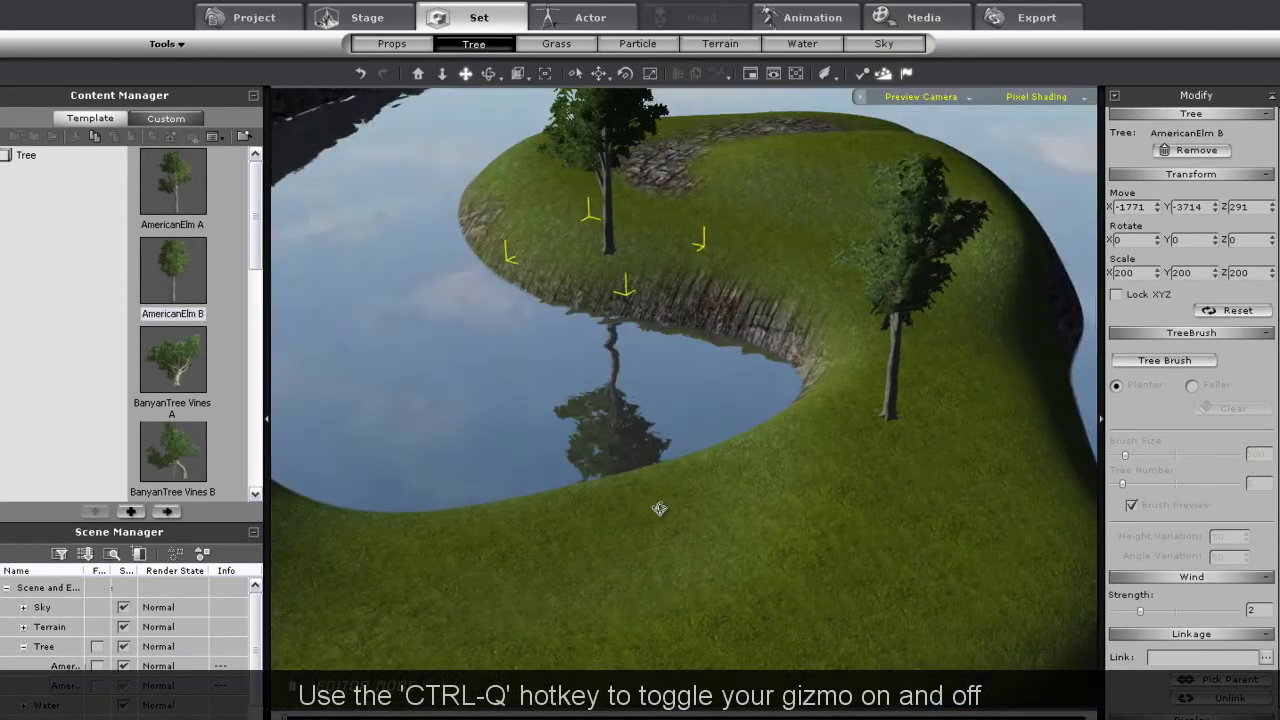
right_drag(656, 455, 643, 402)
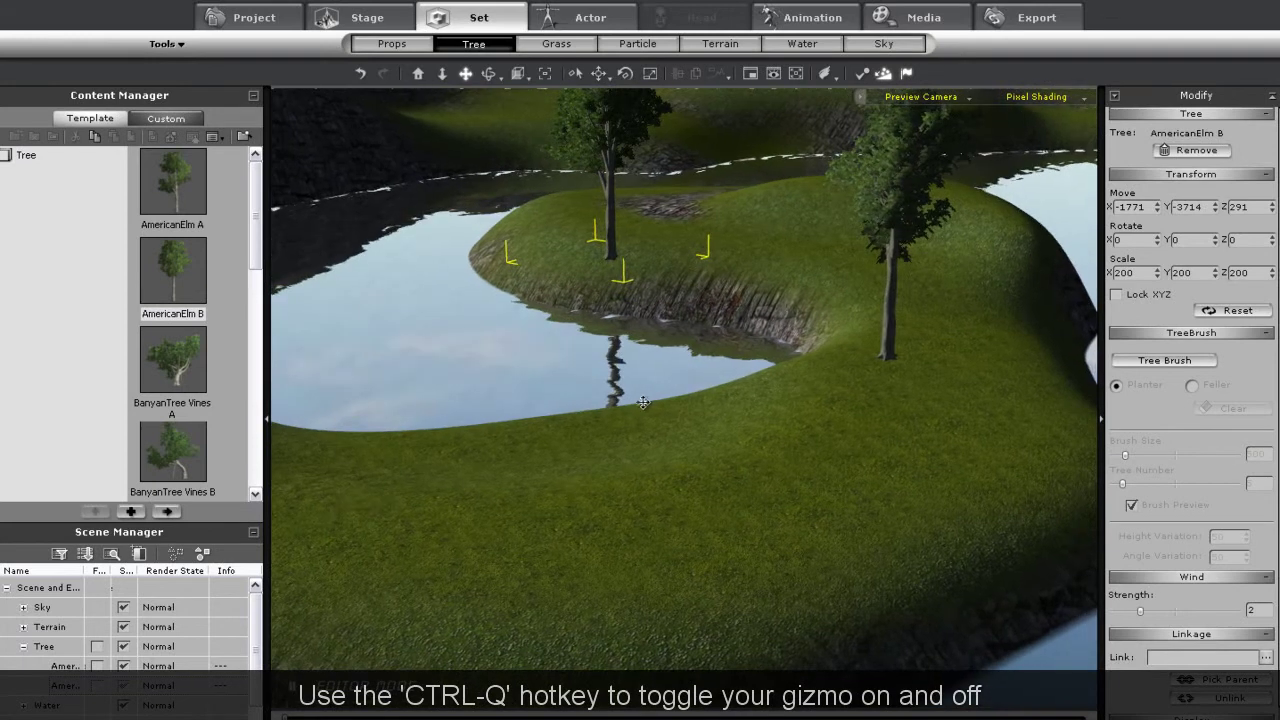
drag(606, 268, 573, 256)
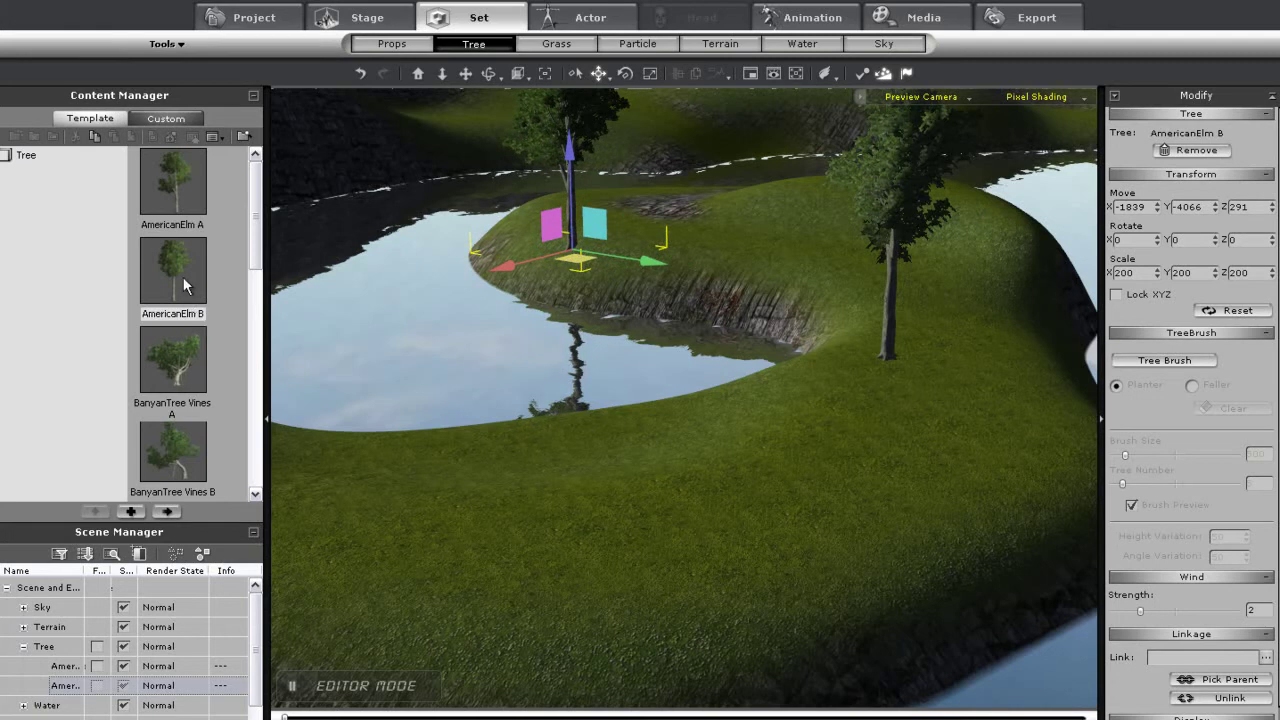
Plant another AmericanElm B tree on the near lakeshore and add the YellowFlowers grass to the terrain
drag(210, 320, 553, 447)
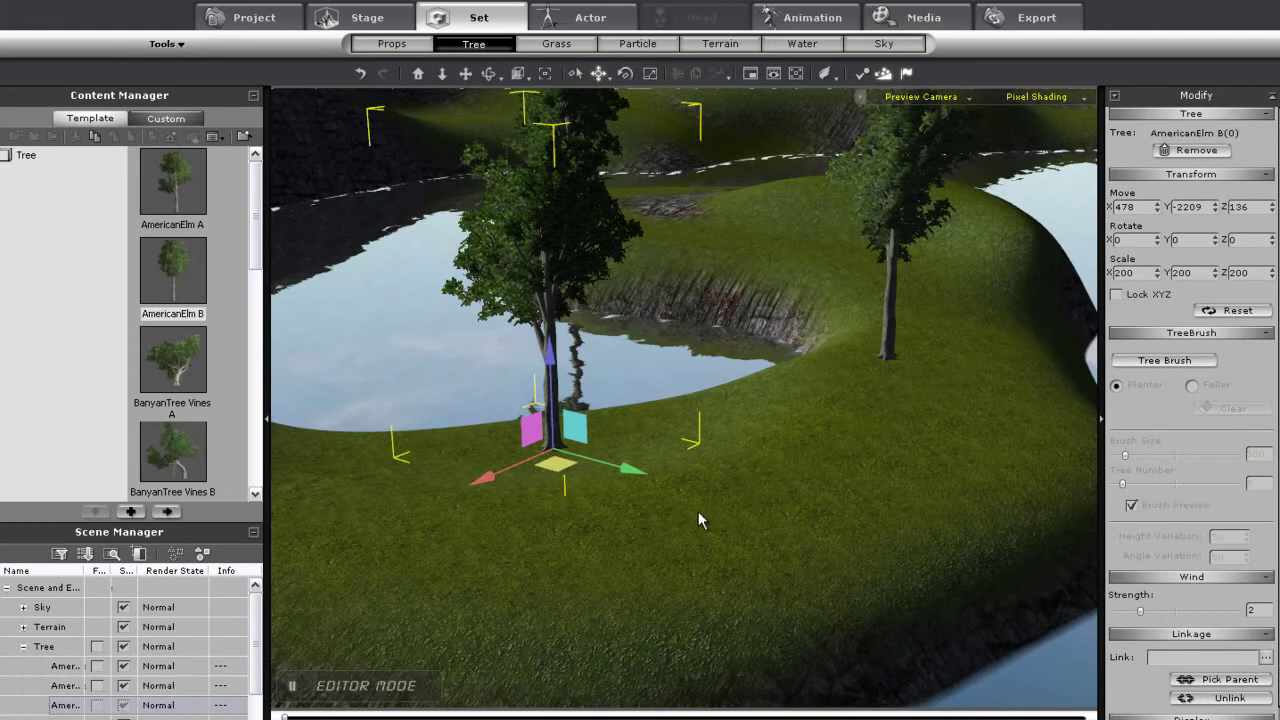
click(580, 46)
scroll(254, 222, down, 1)
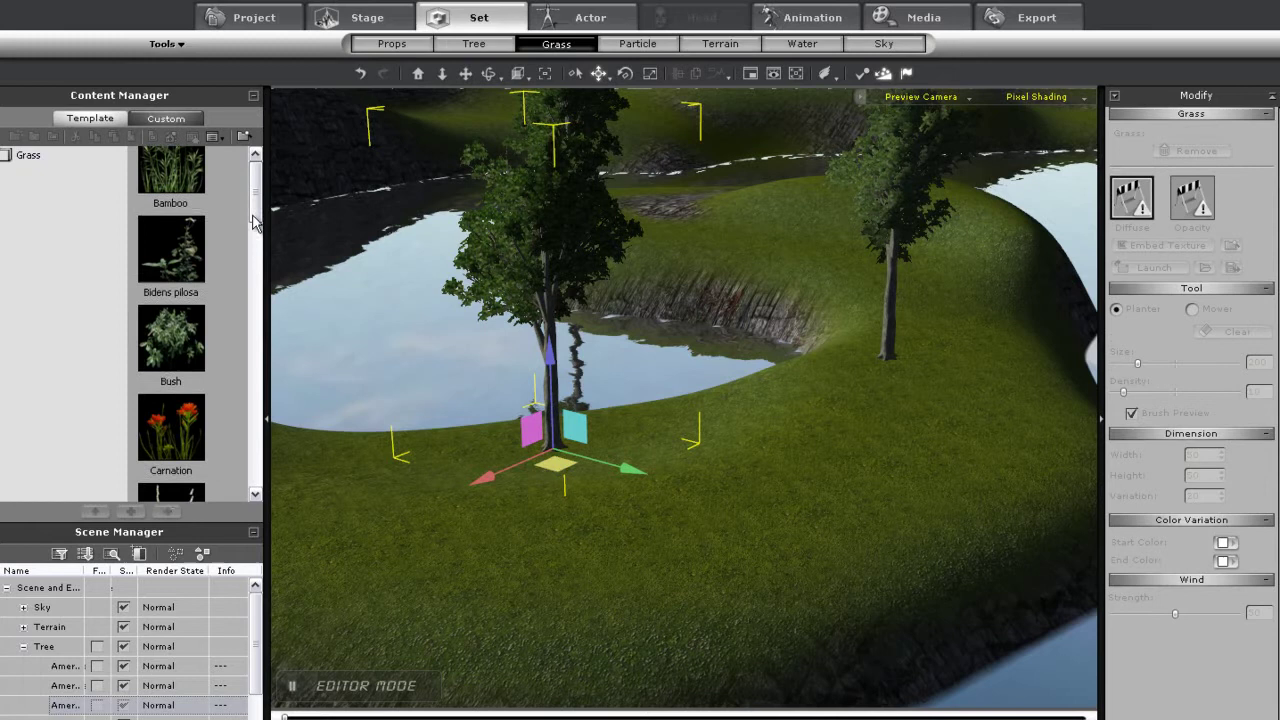
drag(254, 222, 256, 443)
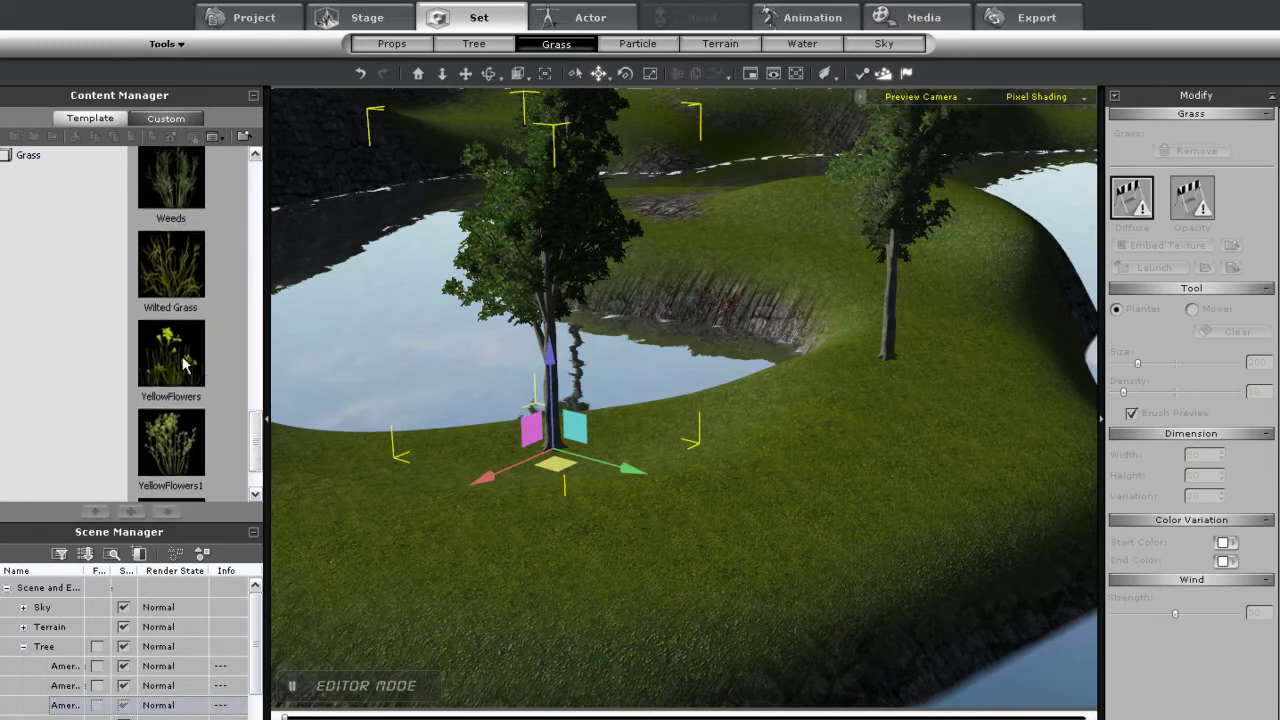
drag(183, 366, 771, 452)
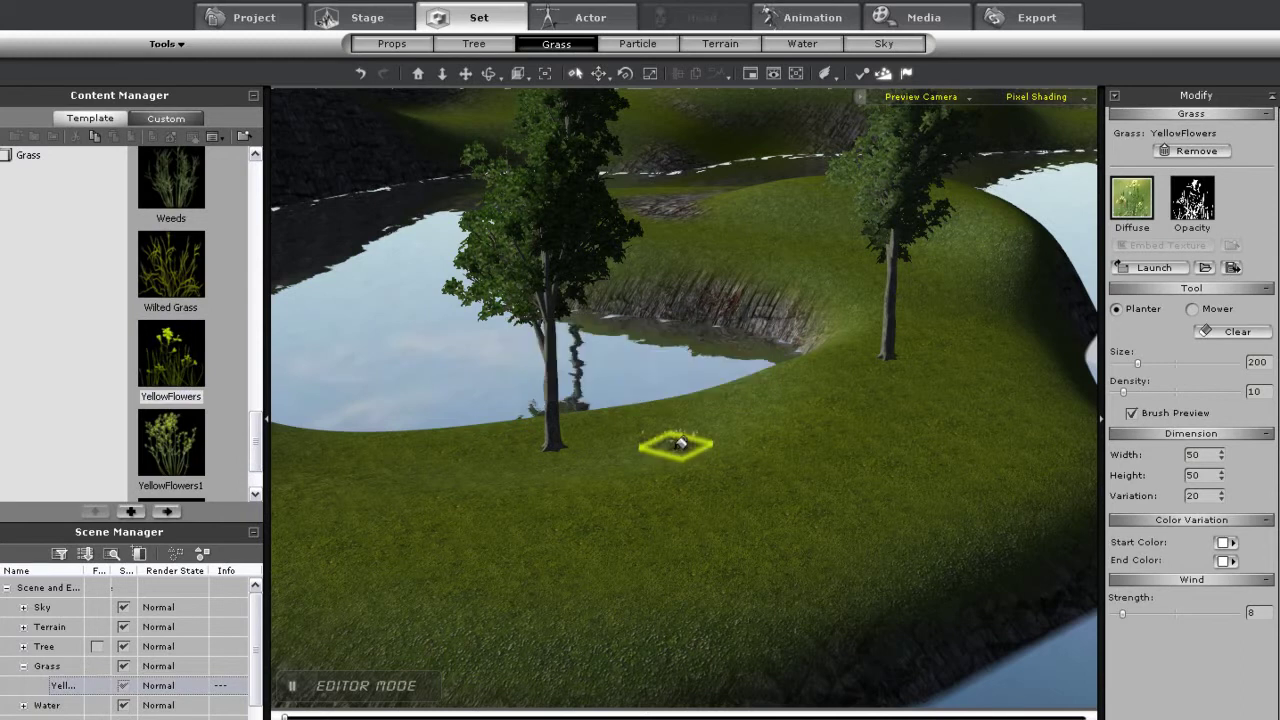
Set the planter brush to size 432 and density 4, then paint yellow flowers over the peninsula and around the trees
drag(1145, 363, 1150, 363)
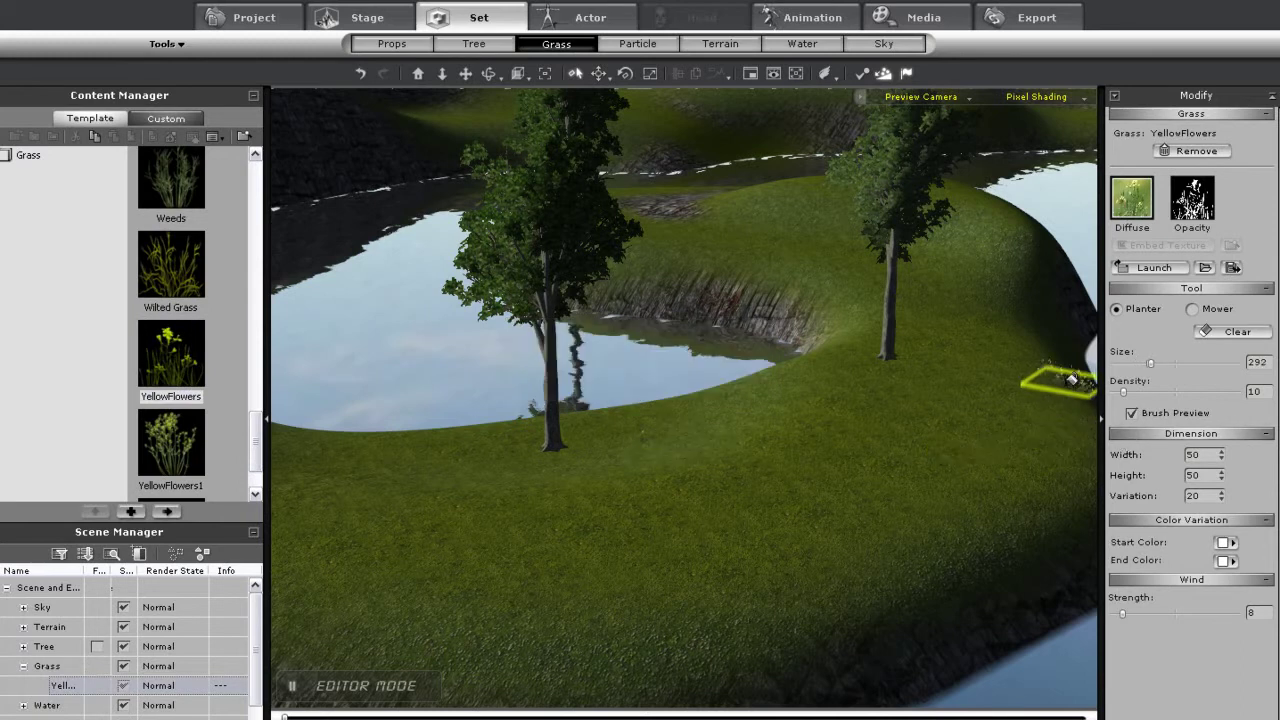
ctrl+scroll(1060, 378, up, 3)
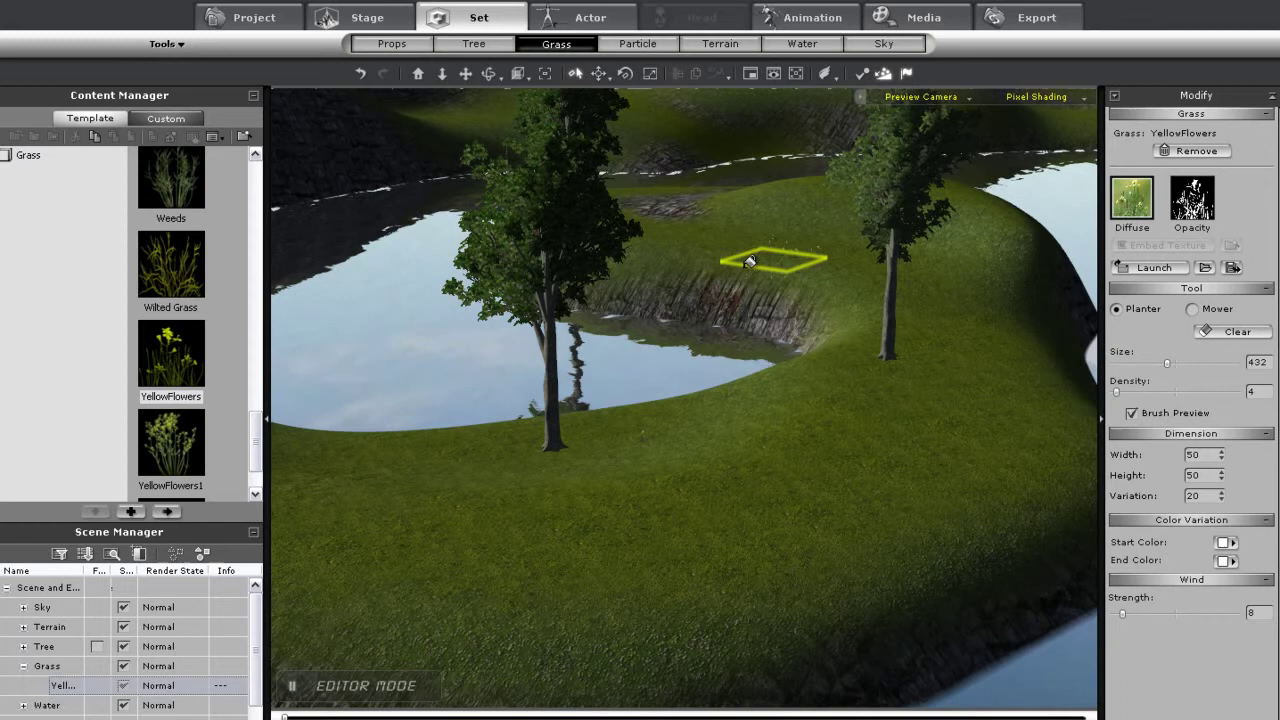
click(680, 252)
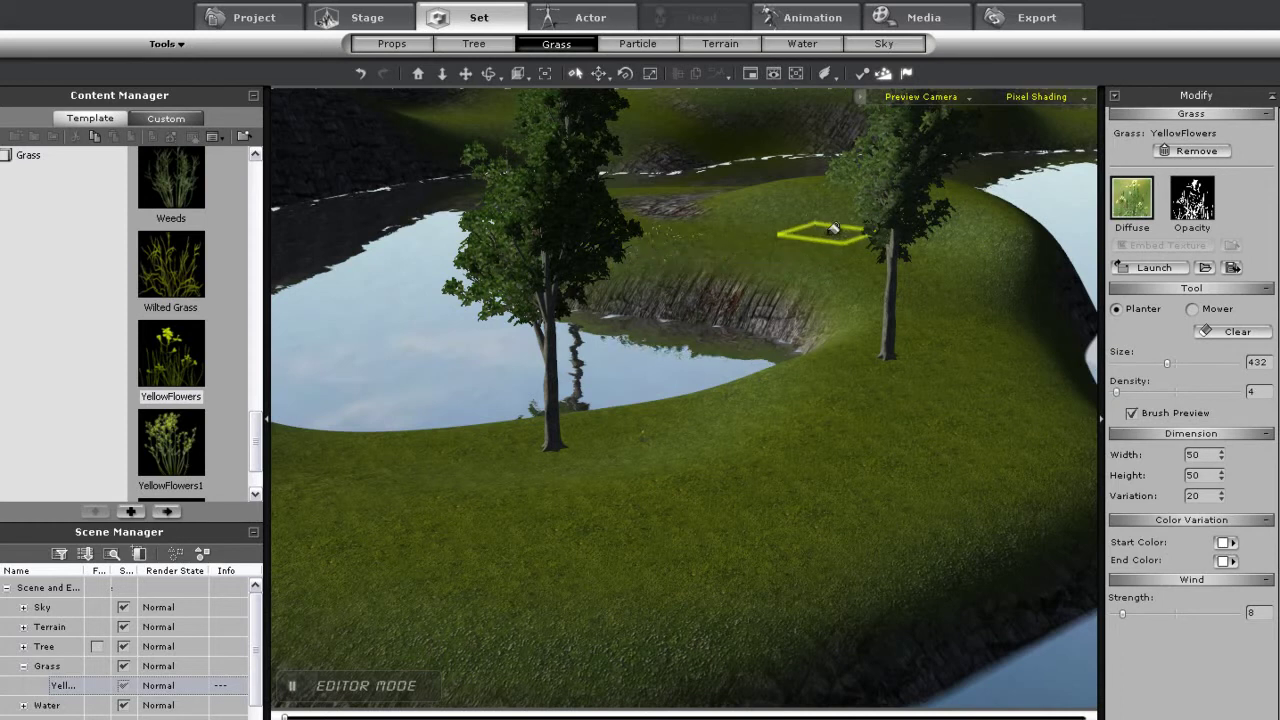
mouse_move(773, 226)
mouse_down()
mouse_move(863, 346)
mouse_move(915, 370)
mouse_move(771, 414)
mouse_move(660, 420)
mouse_move(545, 500)
mouse_move(603, 573)
mouse_move(750, 624)
mouse_move(945, 472)
mouse_move(777, 537)
mouse_move(973, 492)
mouse_up()
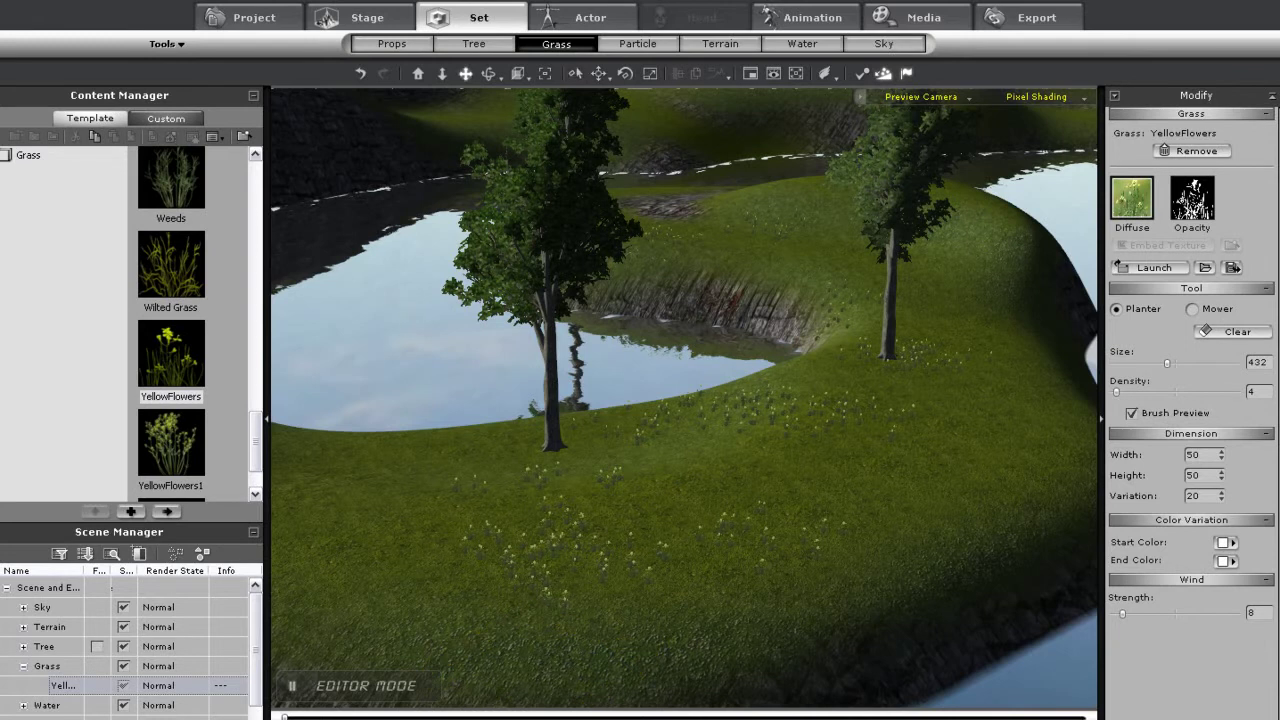
Bring C122B_Cottage 03 from the live demo folder into the scene, on the grass between the trees at about X 84, Y -1092
key(alt+Tab)
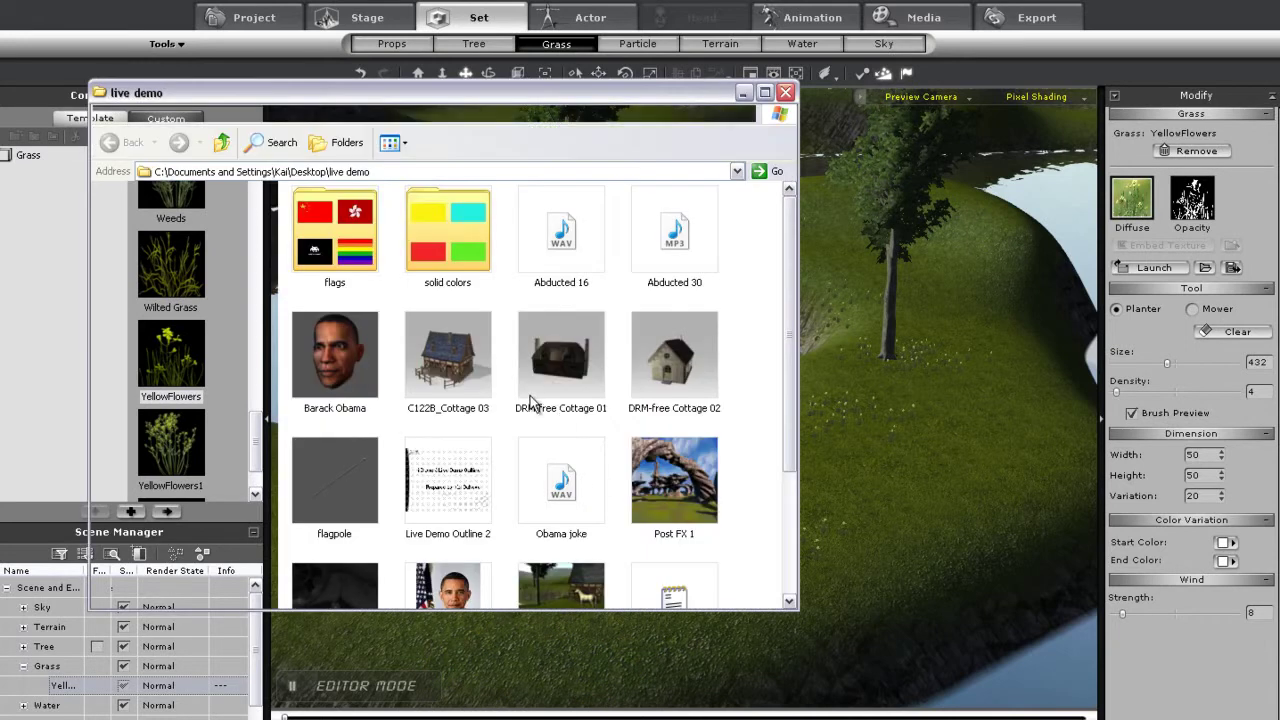
drag(450, 360, 860, 446)
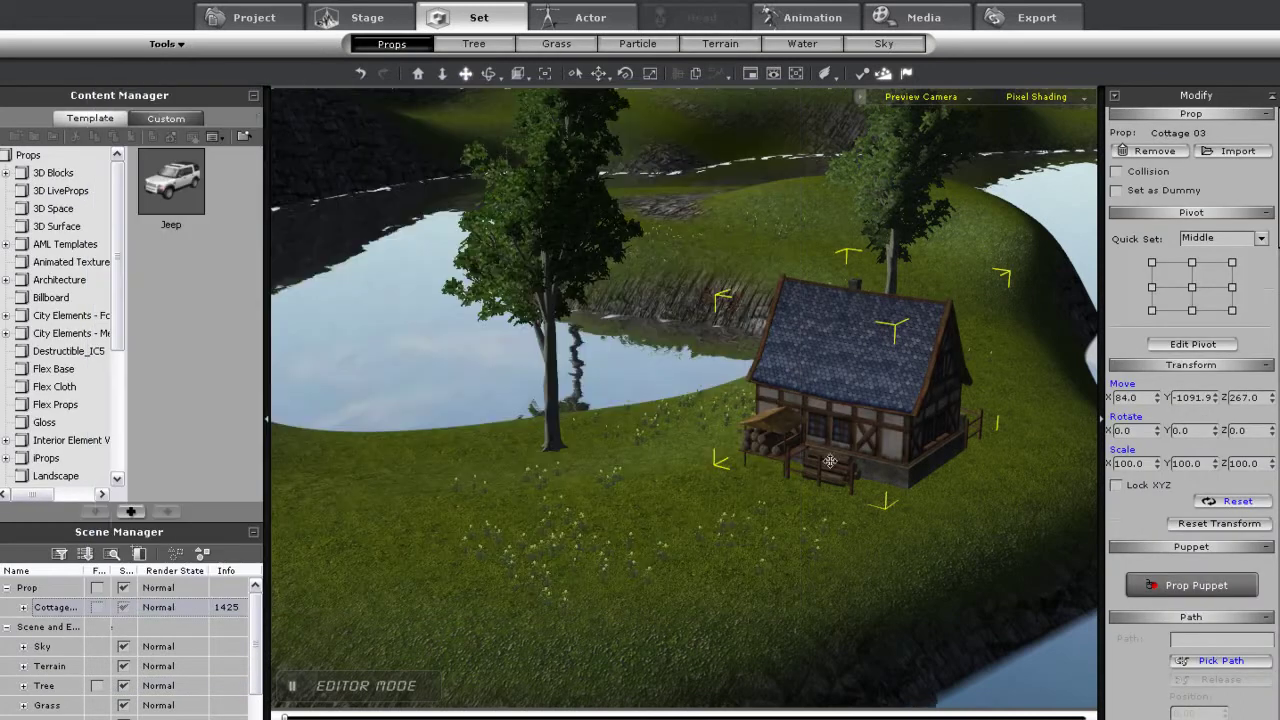
scroll(818, 275, up, 5)
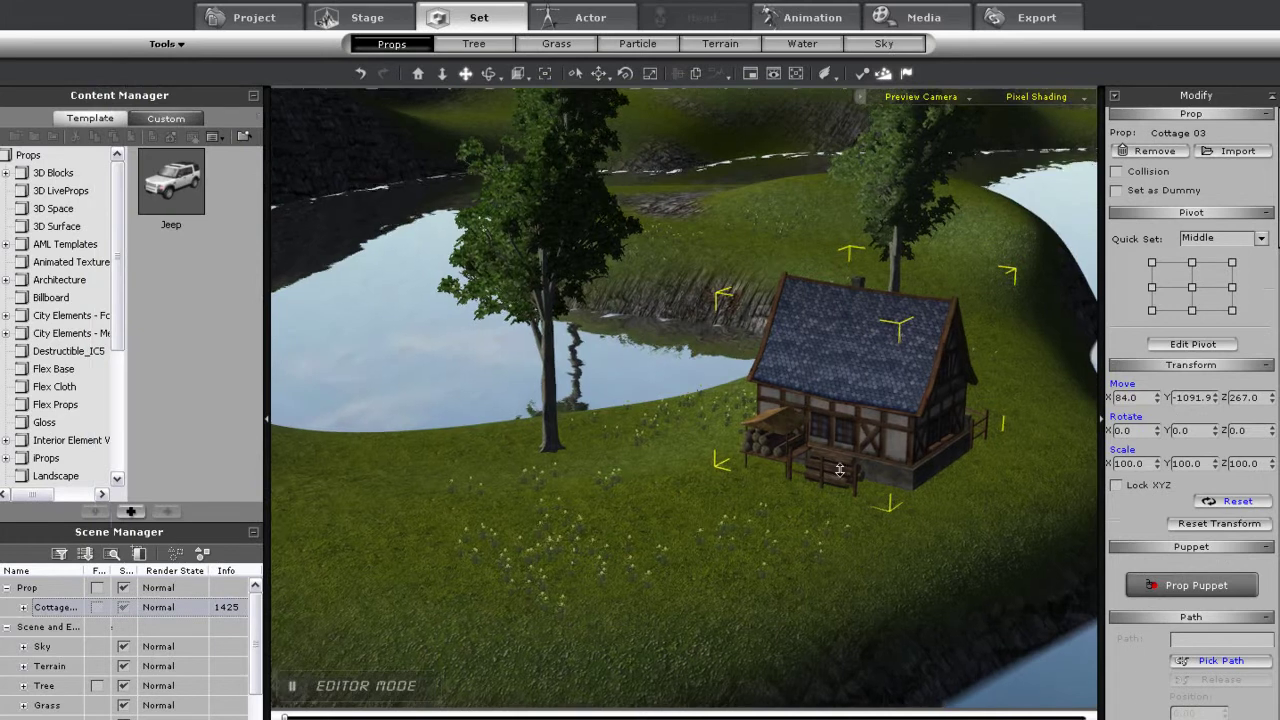
drag(875, 314, 742, 280)
scroll(714, 165, up, 1)
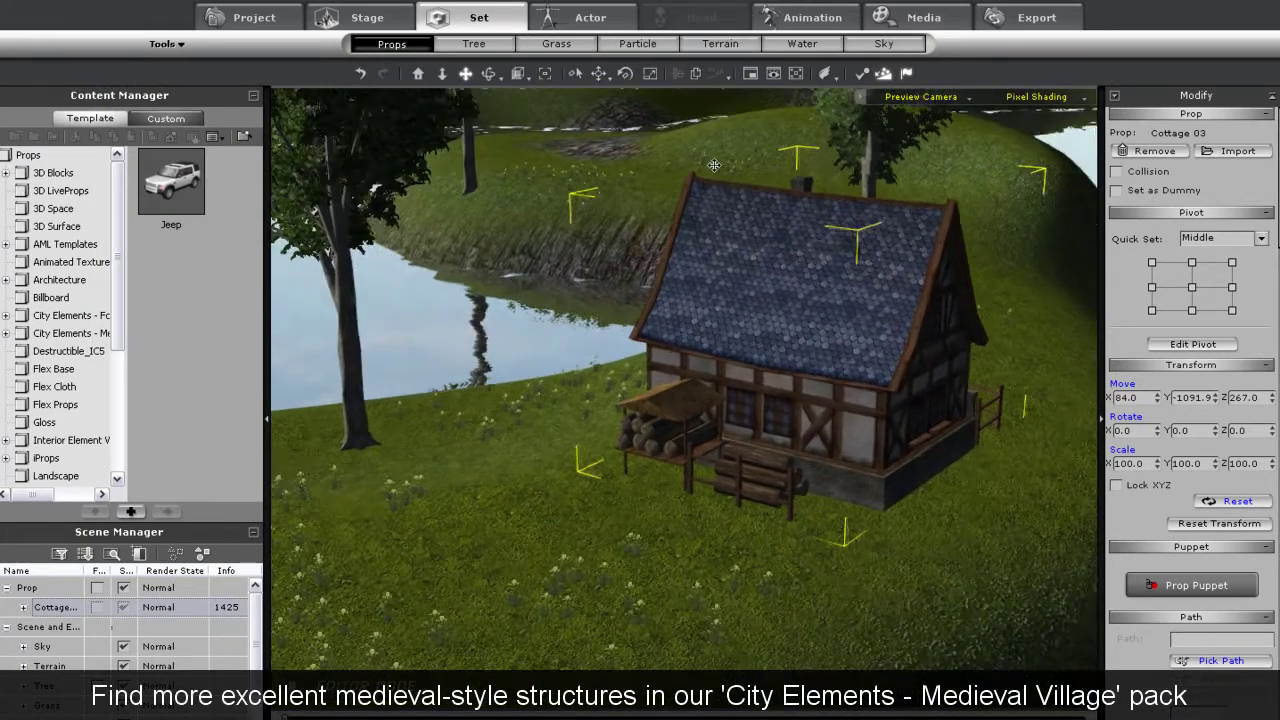
Inspect the cottage in its surroundings and play the project to preview the scene in motion
drag(714, 165, 674, 87)
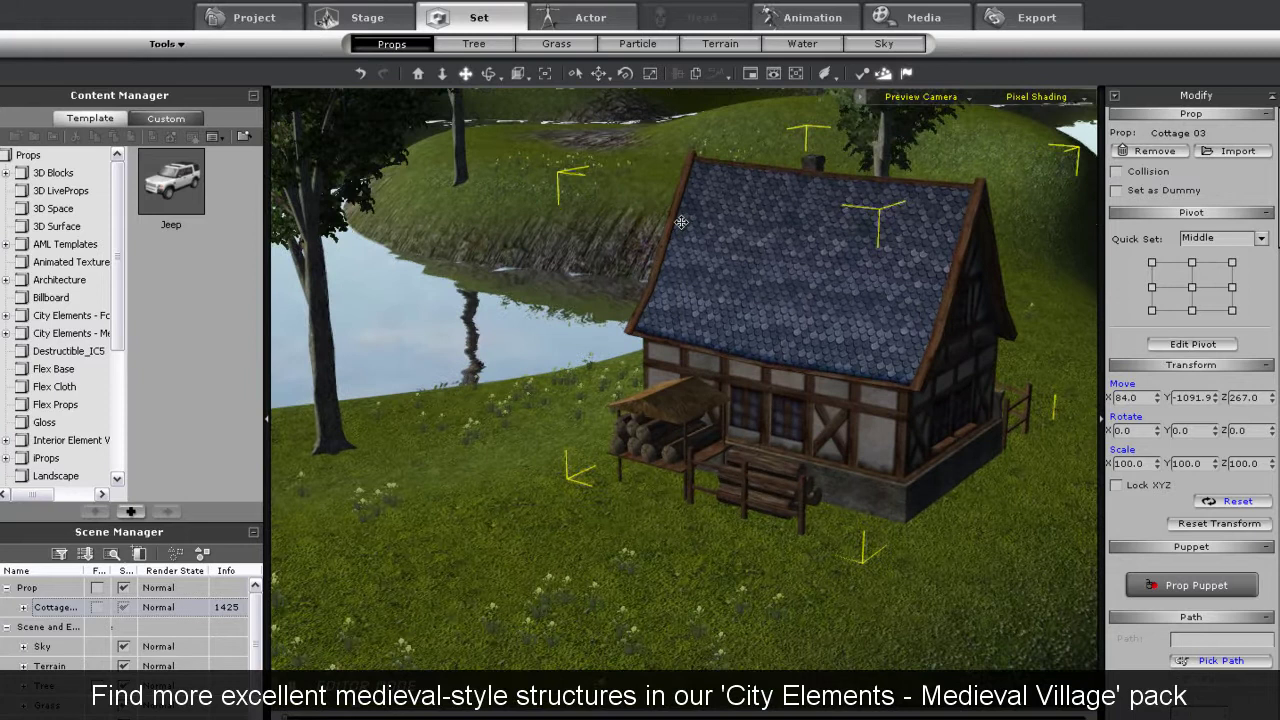
drag(683, 223, 751, 267)
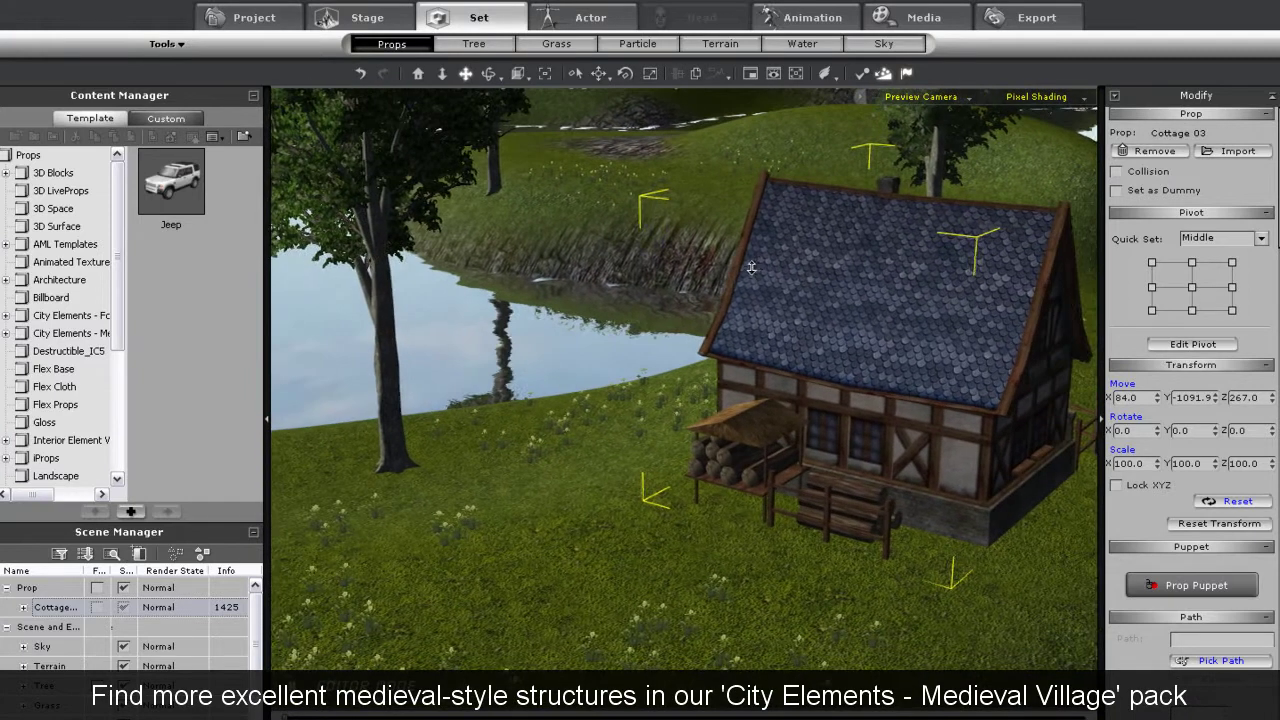
scroll(750, 268, down, 1)
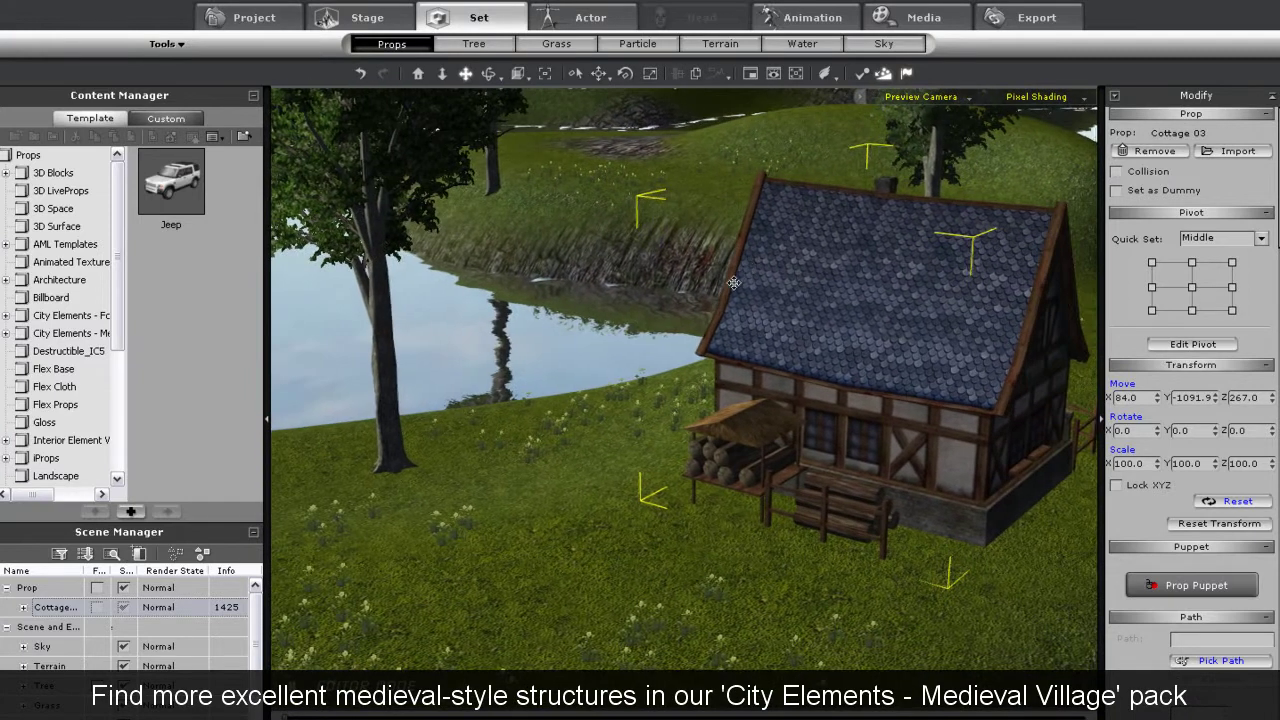
scroll(740, 325, down, 1)
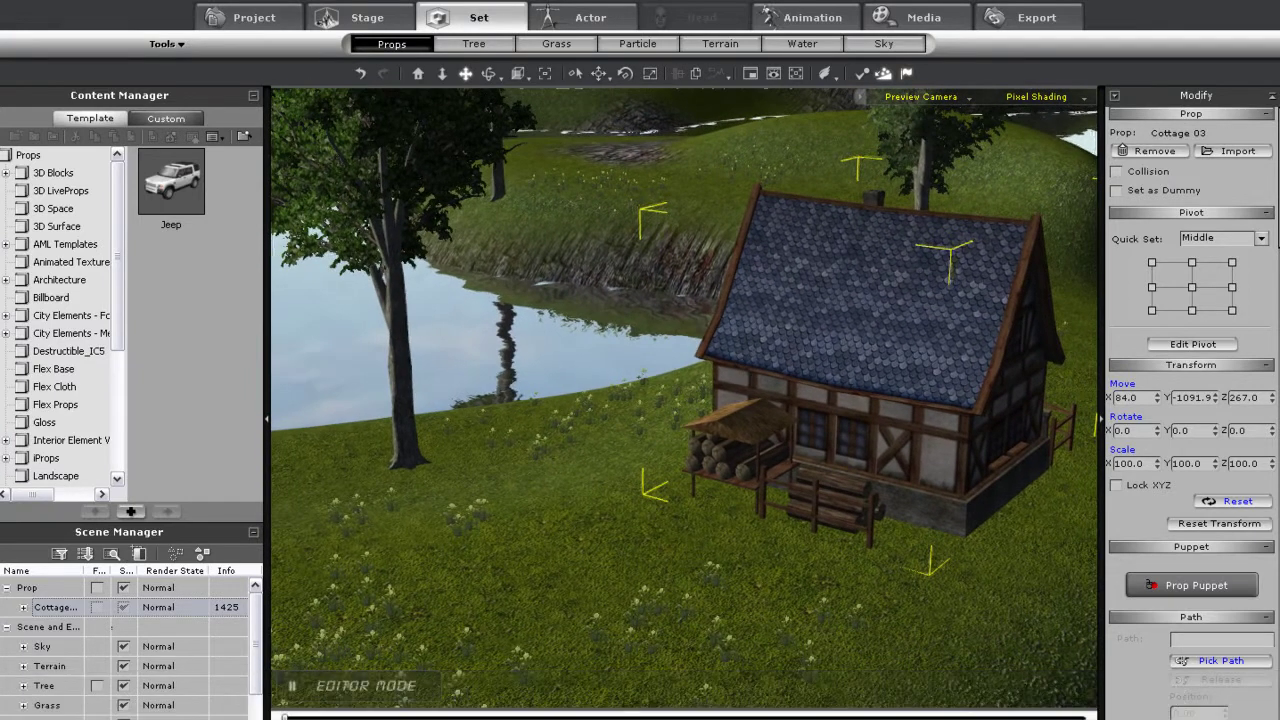
key(space)
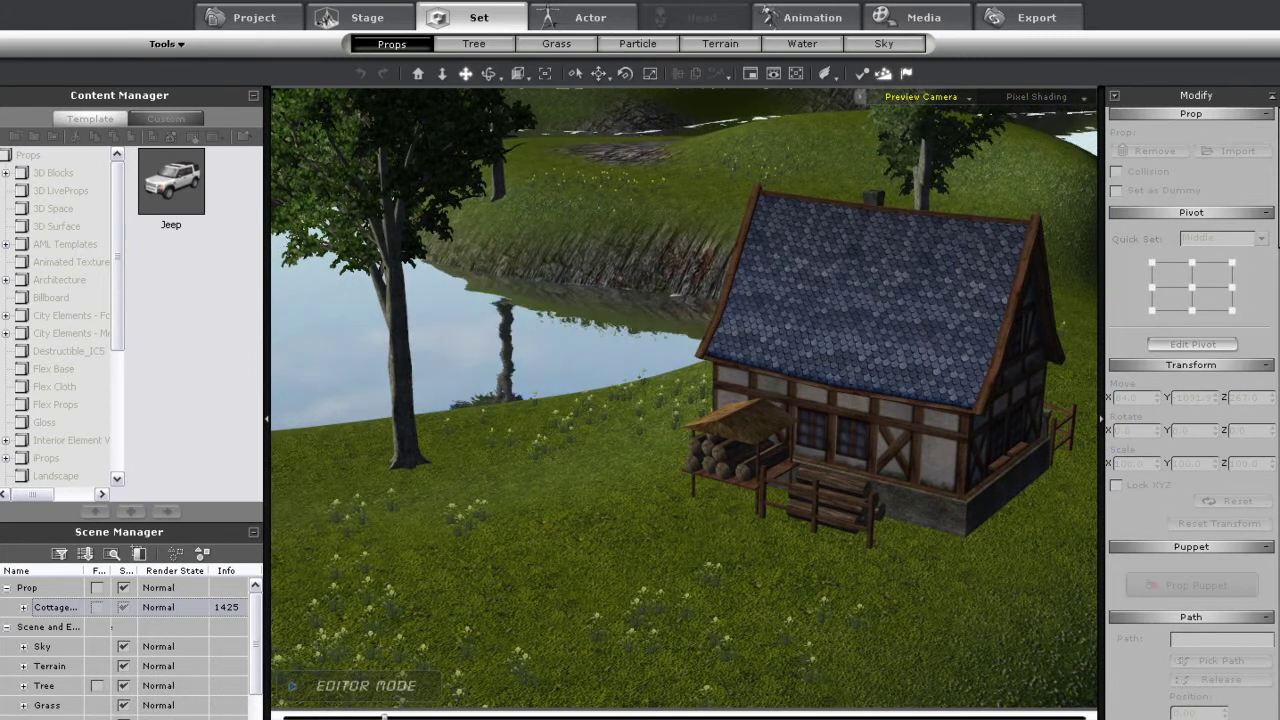
key(space)
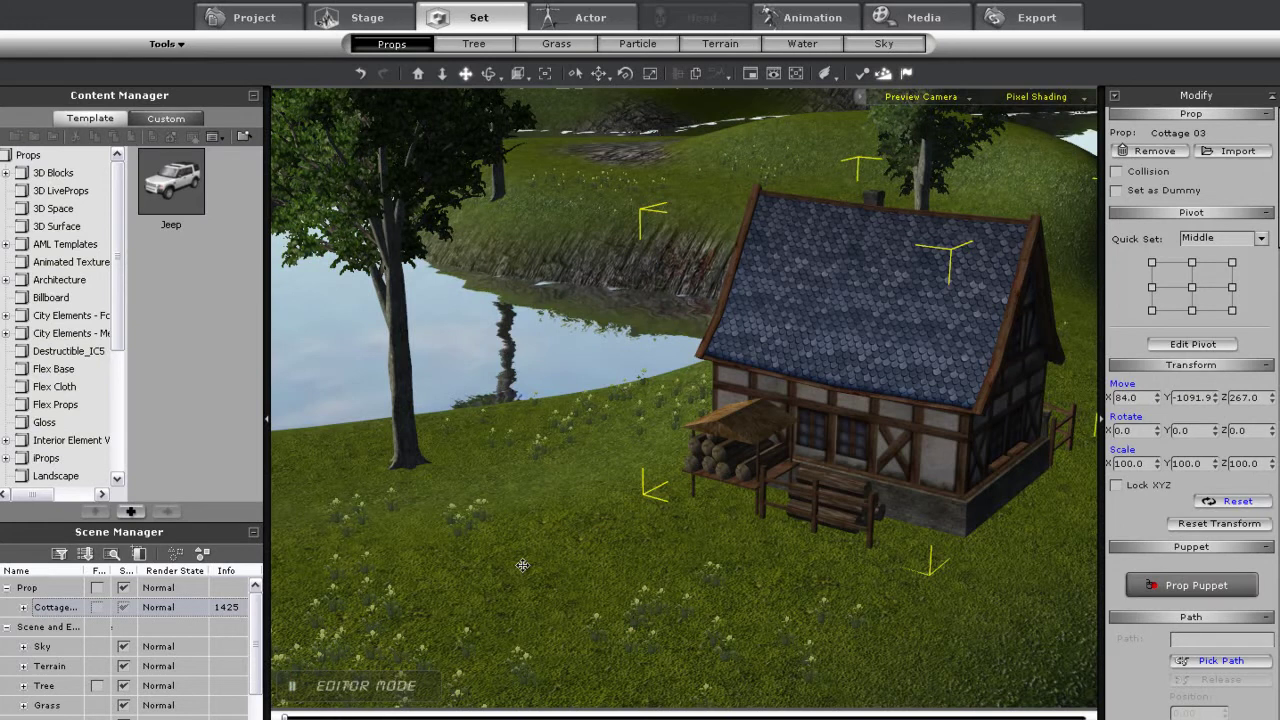
Set the scene light's shadow type to Self-Cast Shadow and check the shadows around the cottage
click(362, 17)
click(858, 43)
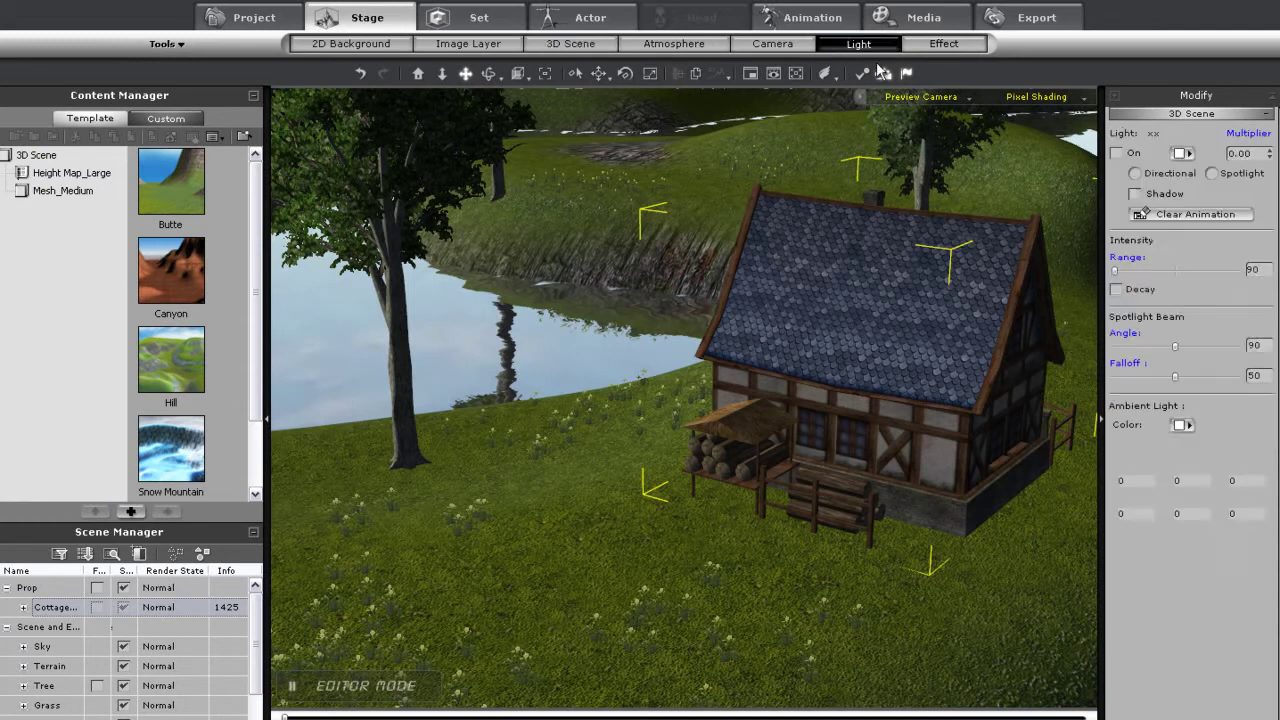
drag(1277, 350, 1277, 648)
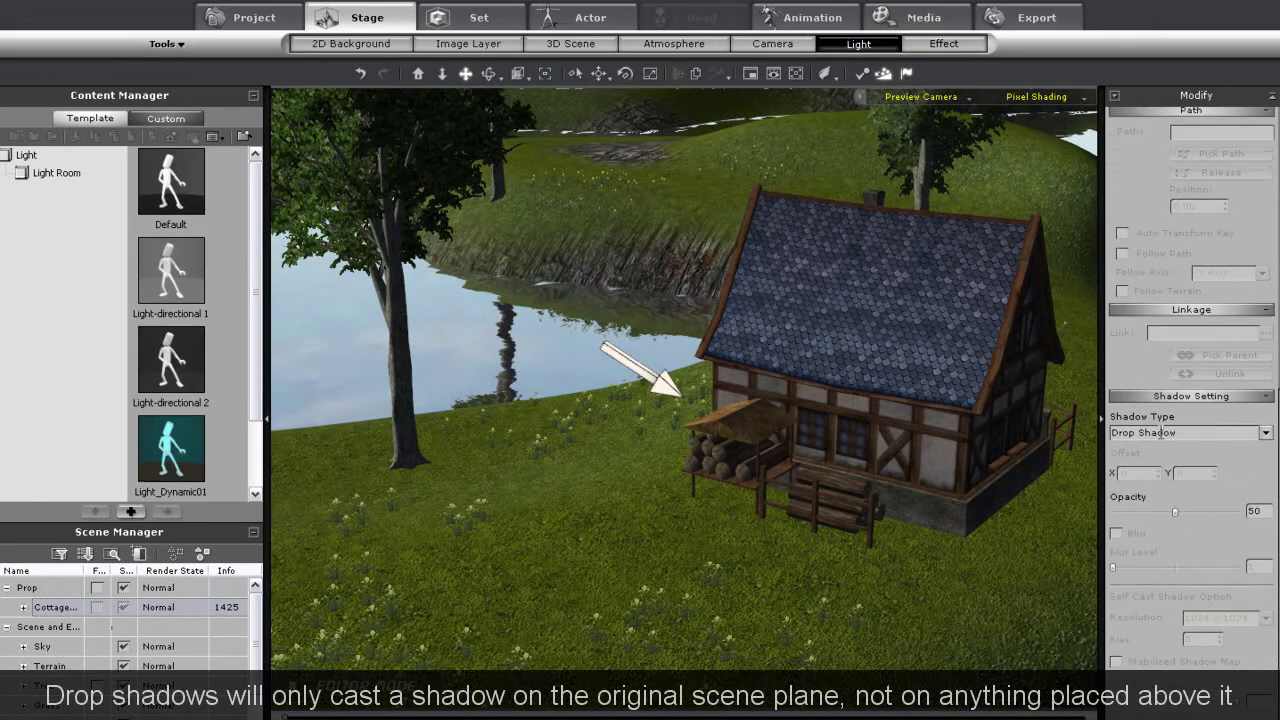
click(1272, 433)
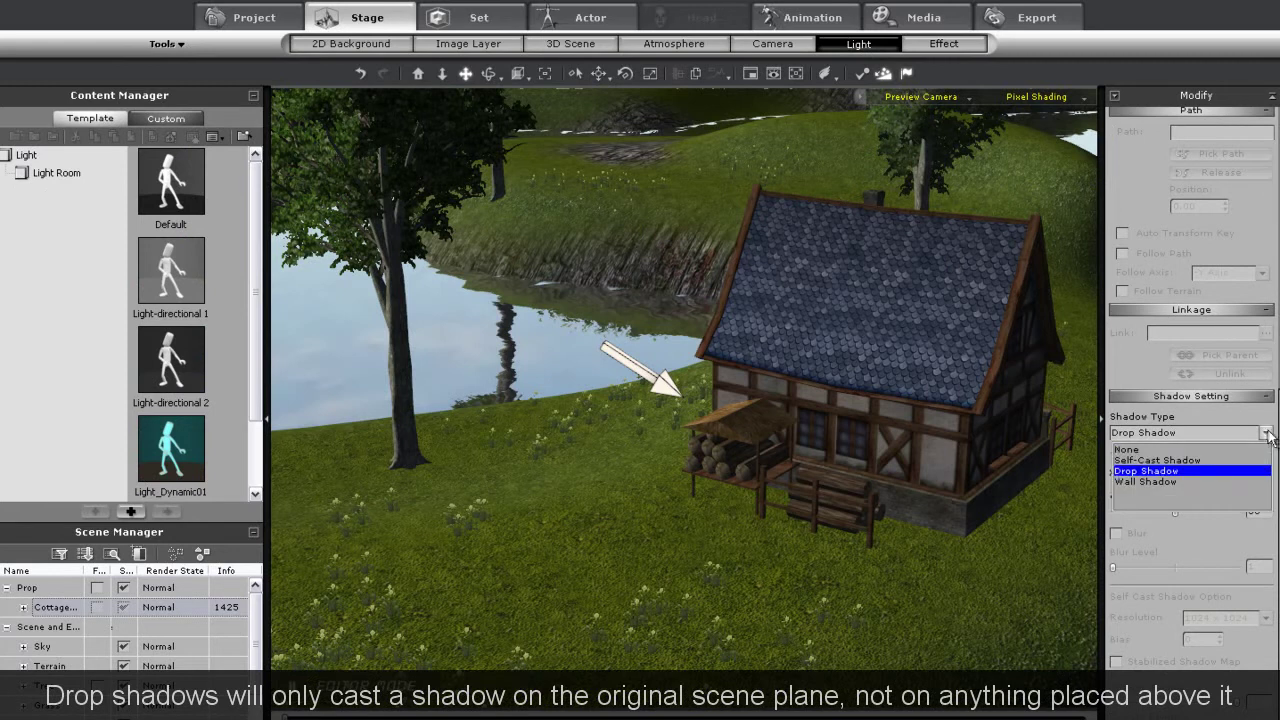
click(1164, 460)
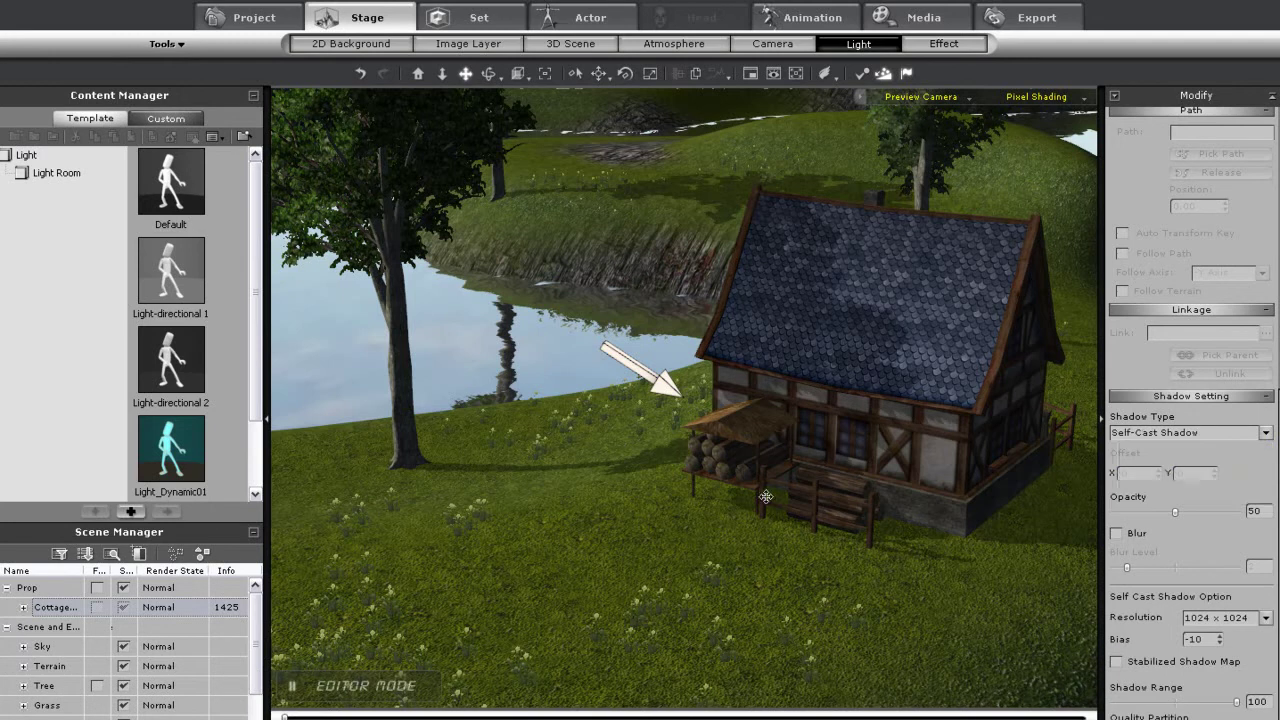
right_drag(644, 567, 695, 552)
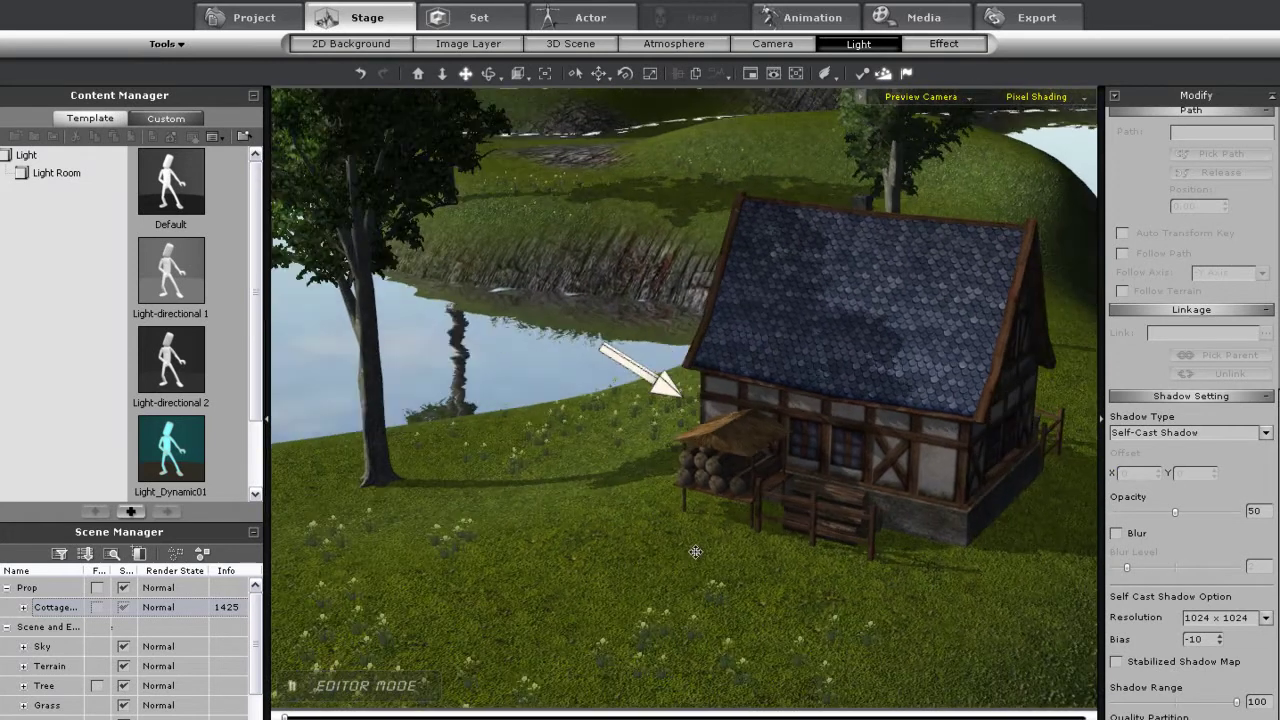
click(804, 448)
right_drag(858, 565, 900, 549)
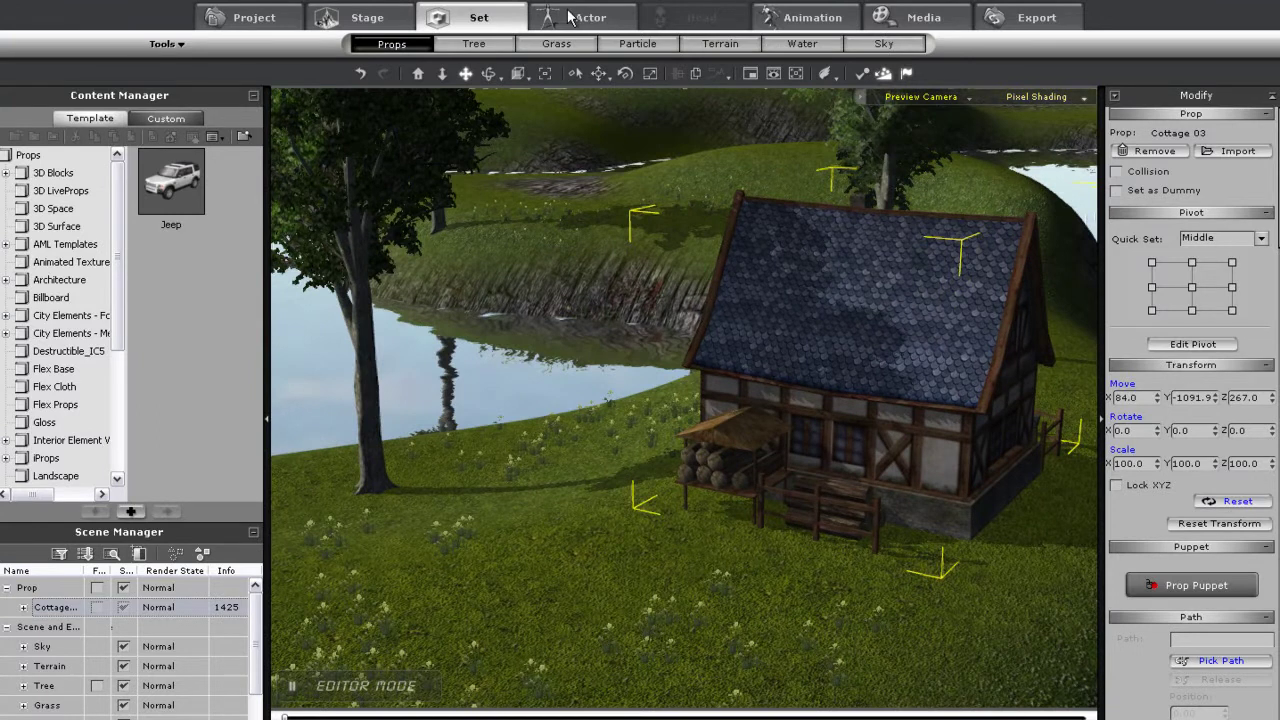
Enable Blur for the self-cast shadows of Light01
click(366, 19)
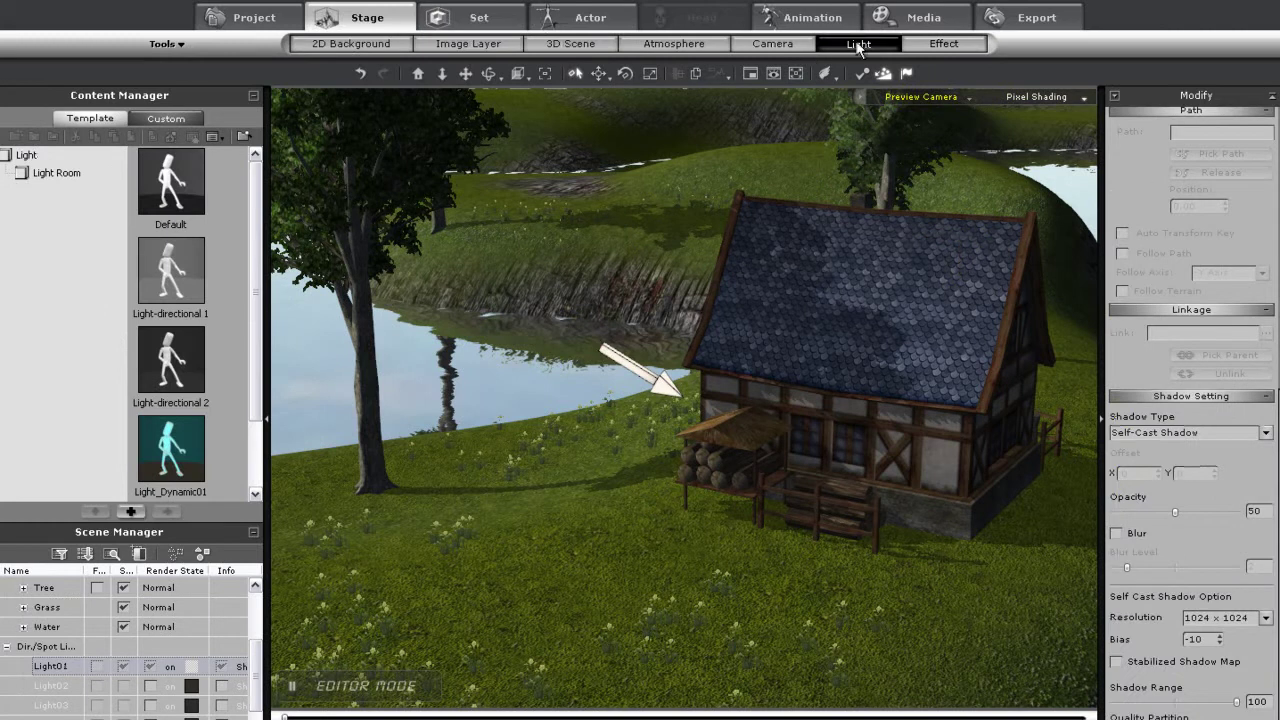
drag(1267, 487, 1267, 490)
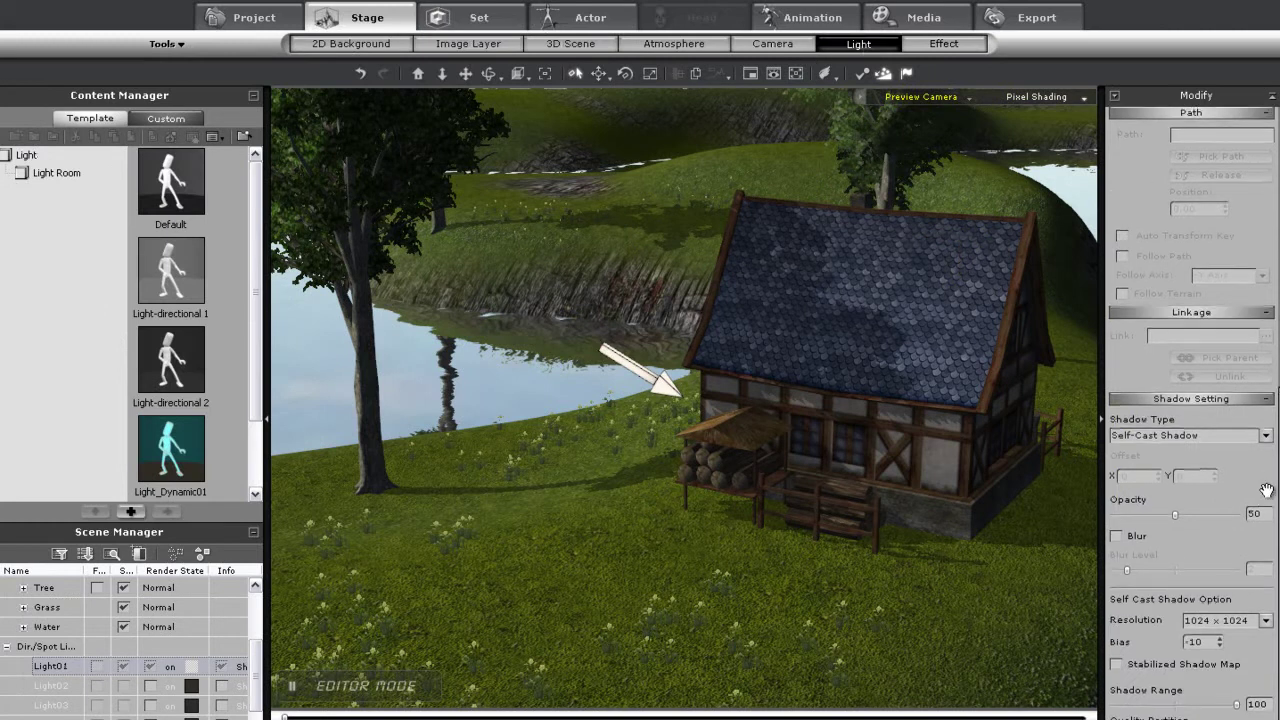
click(1119, 537)
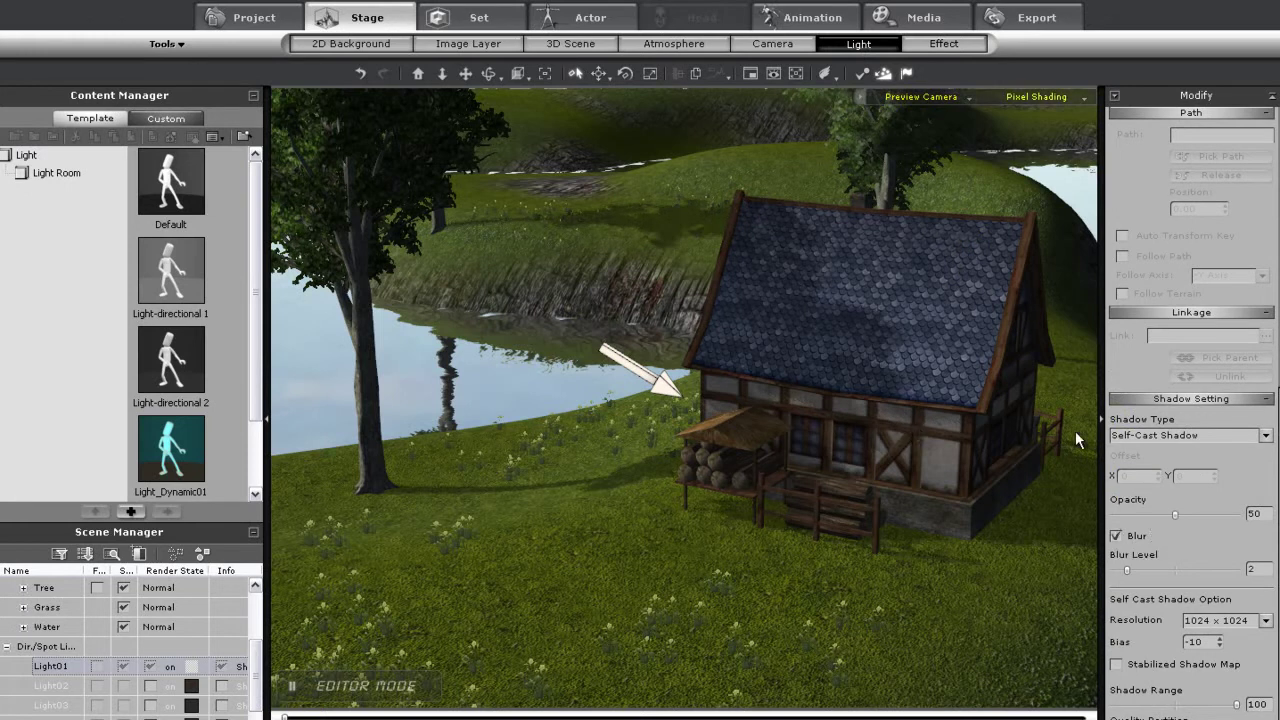
Examine the blurred tree shadows on the cottage roof up close and across the surrounding ground
key(x)
right_drag(883, 484, 848, 408)
drag(958, 322, 810, 380)
scroll(810, 379, down, 4)
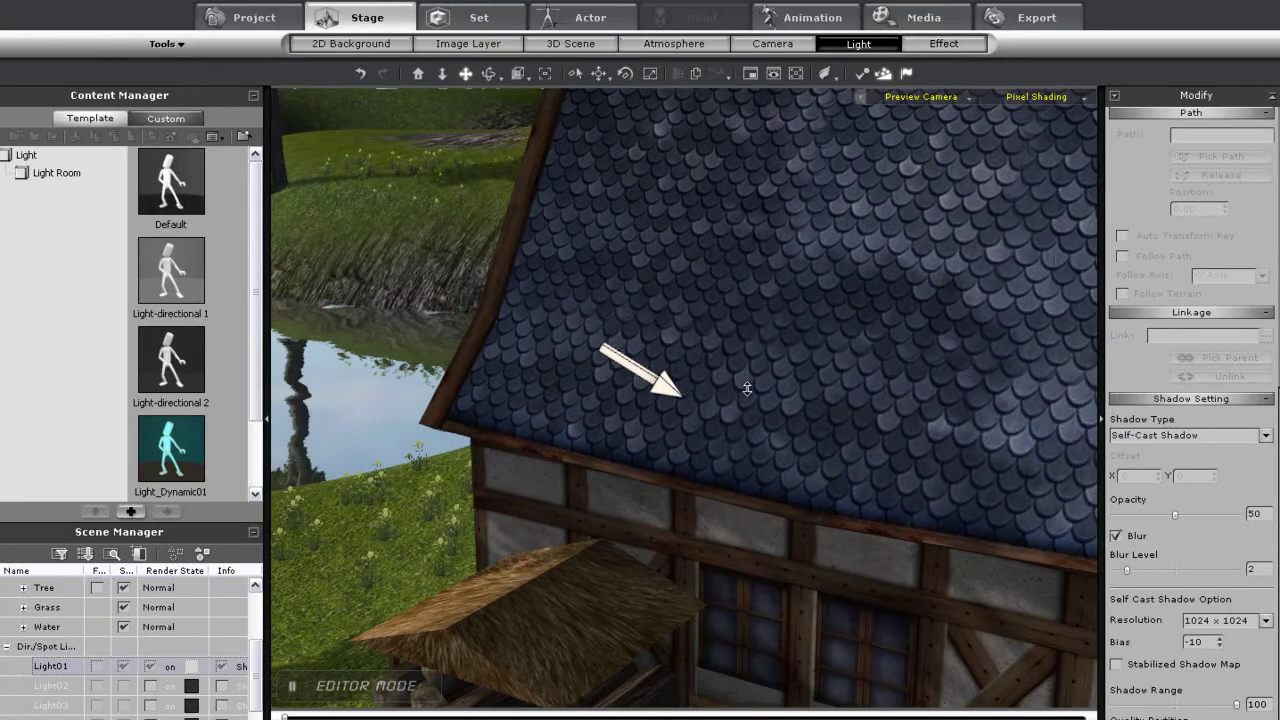
scroll(740, 374, down, 5)
drag(741, 484, 831, 409)
middle_drag(831, 409, 844, 400)
drag(844, 400, 809, 410)
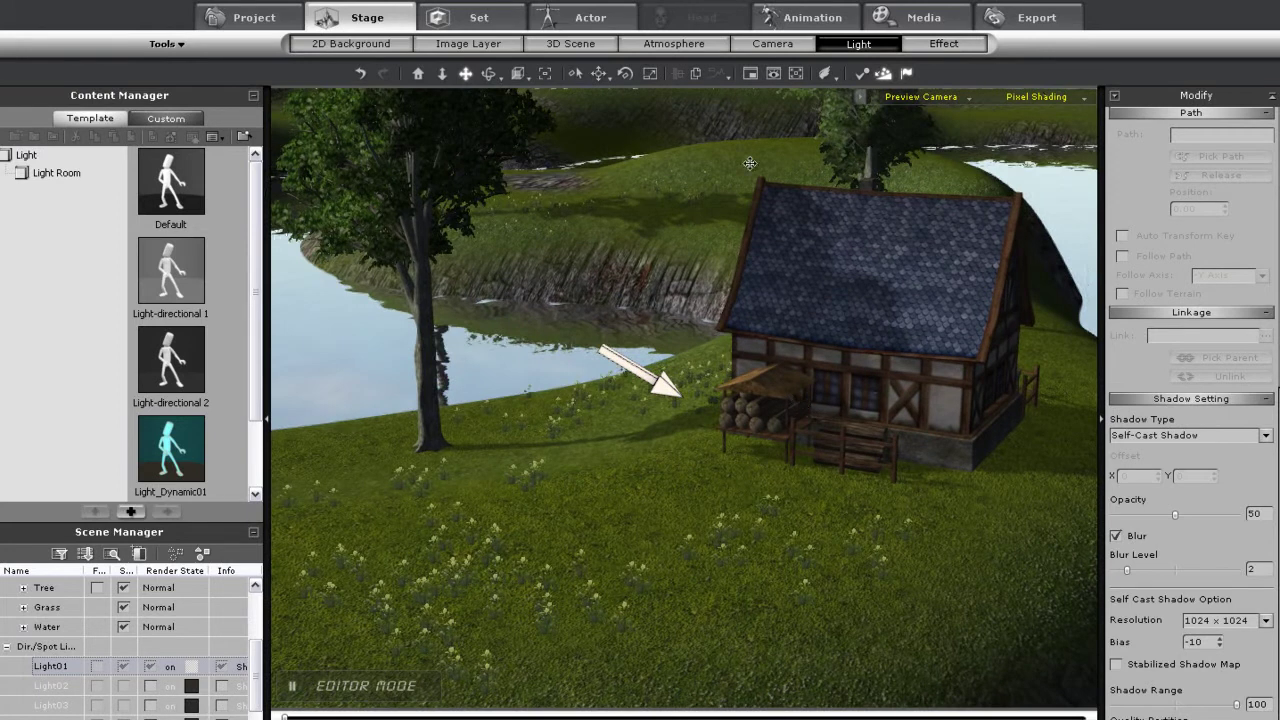
Place the Non-Human Horse avatar on the grass in front of the cottage, at about X 917, Y -988
click(483, 14)
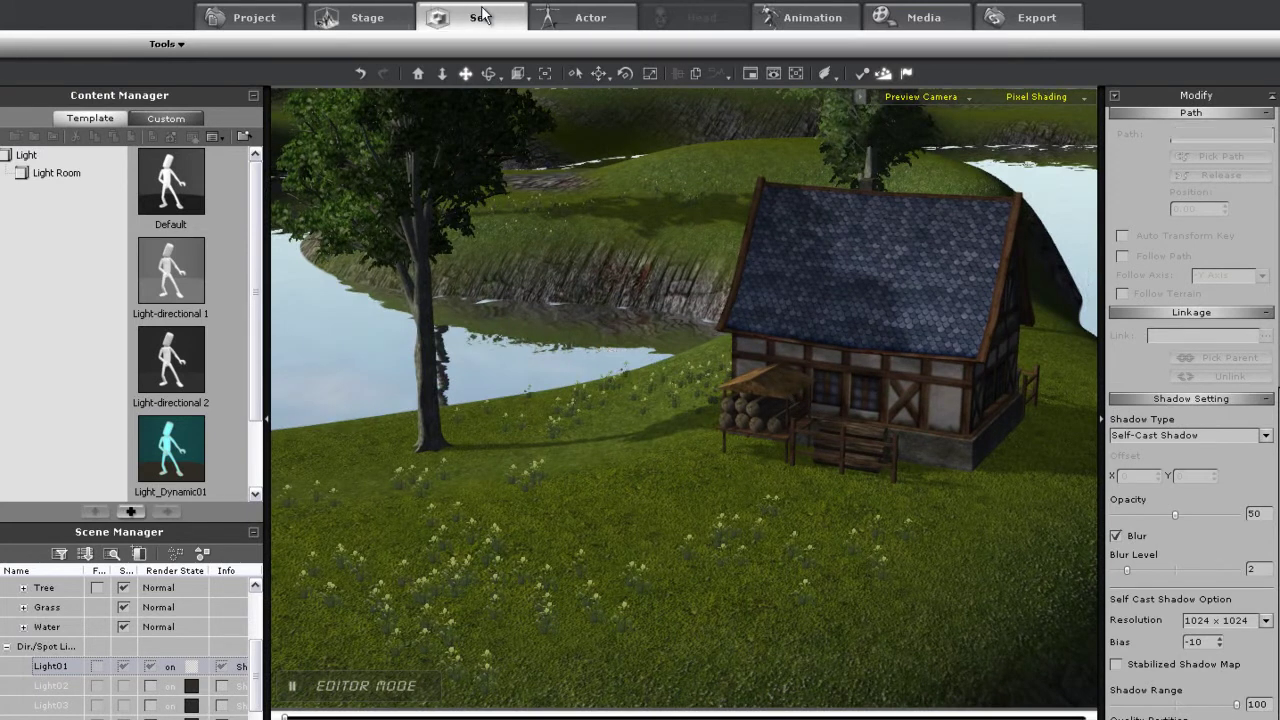
click(585, 18)
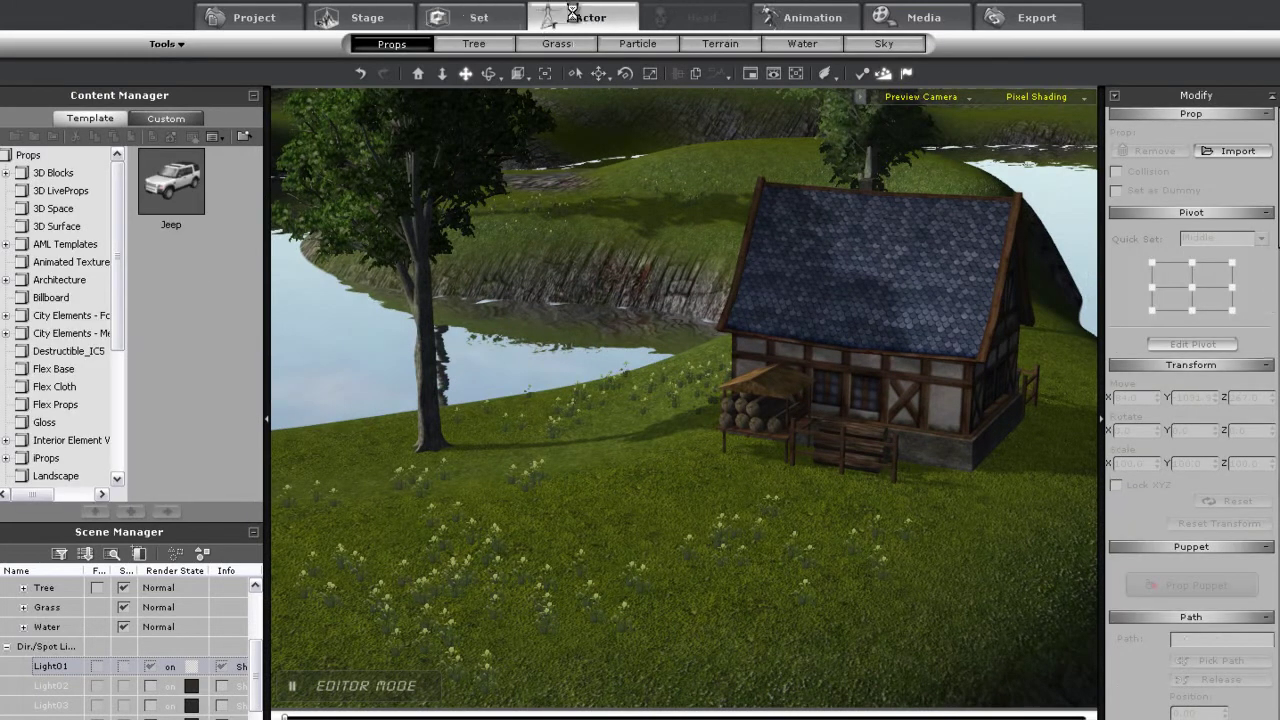
click(80, 370)
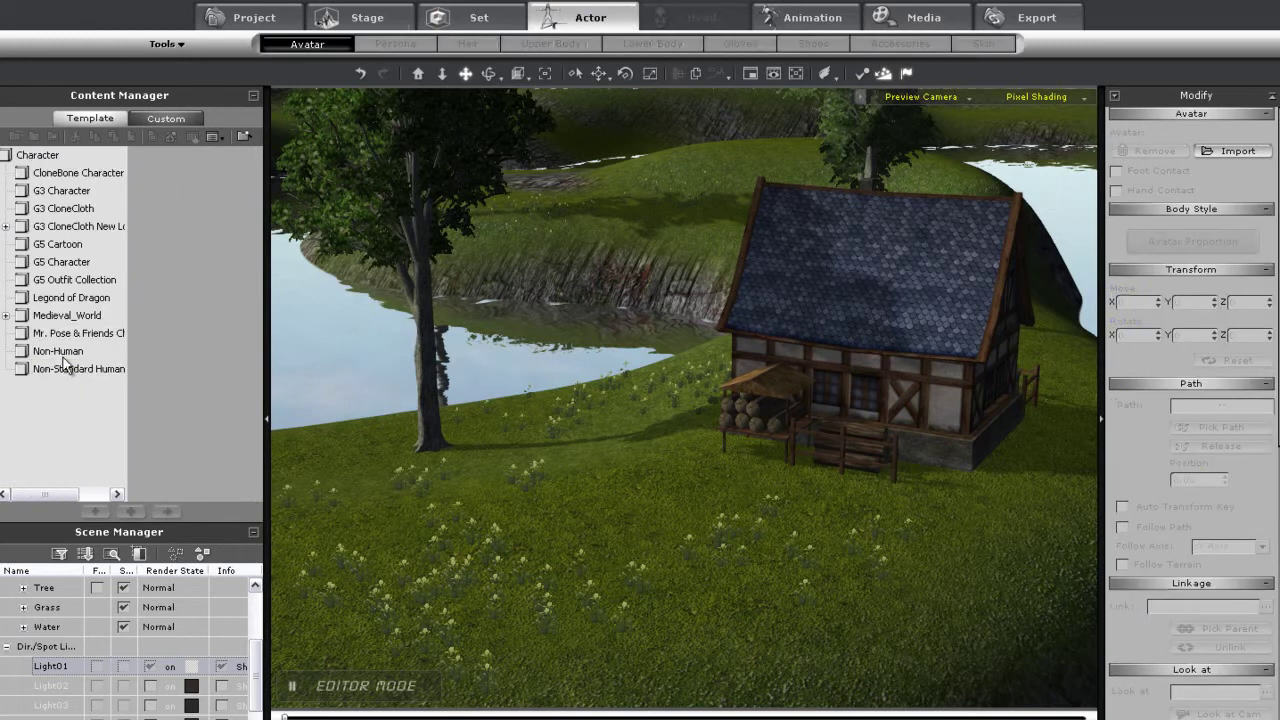
click(57, 351)
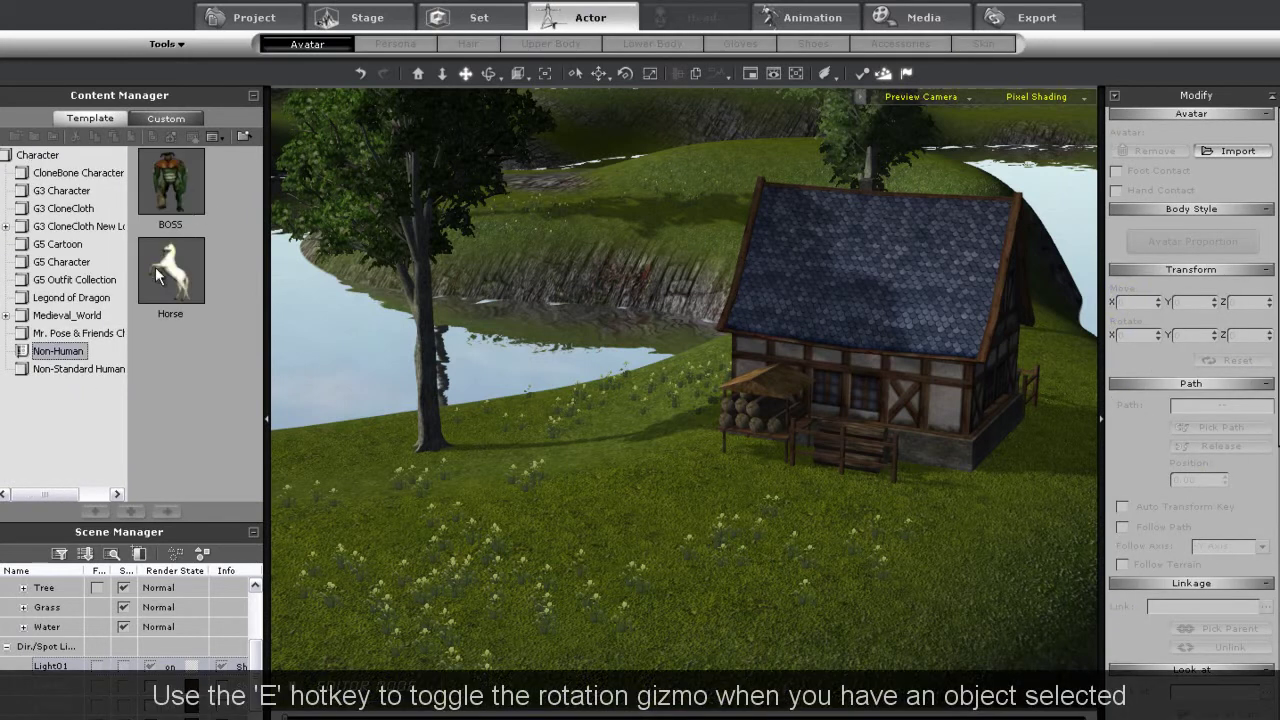
drag(160, 270, 288, 343)
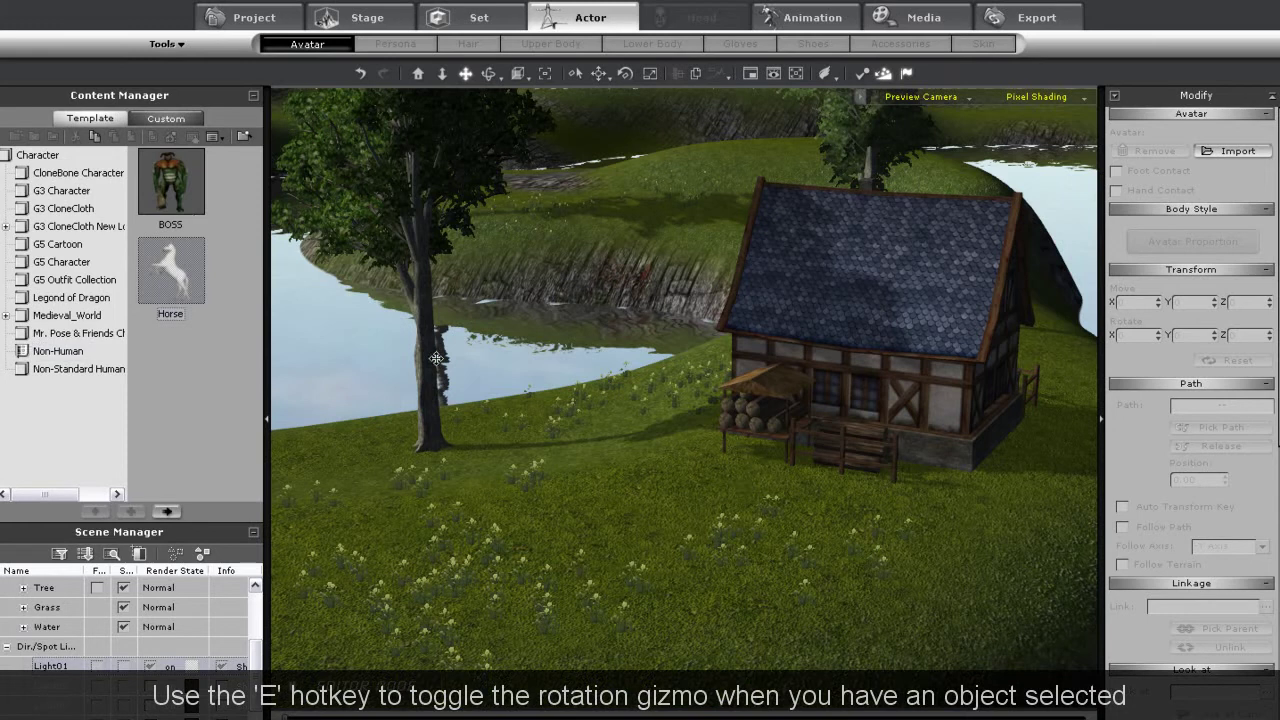
drag(706, 477, 773, 535)
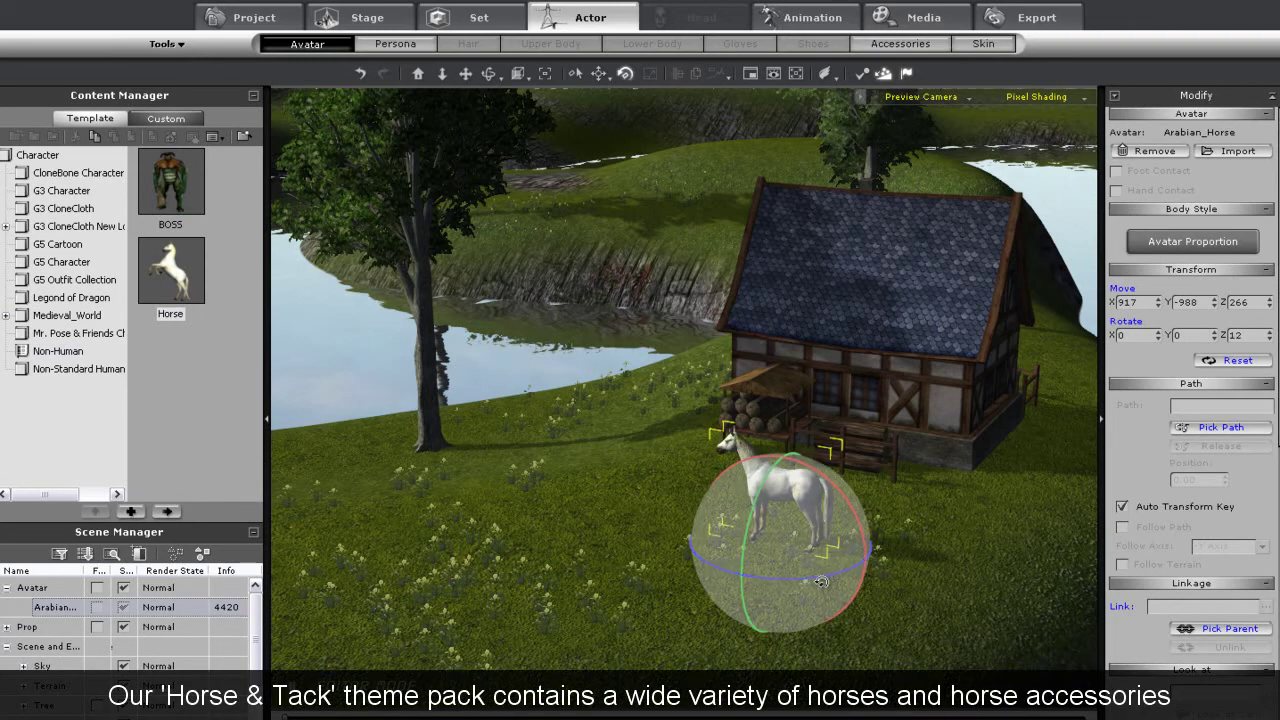
Rotate the horse to Z 11 and make it move across the grass toward the large tree, to about X 1089, Y -1413
drag(807, 578, 817, 585)
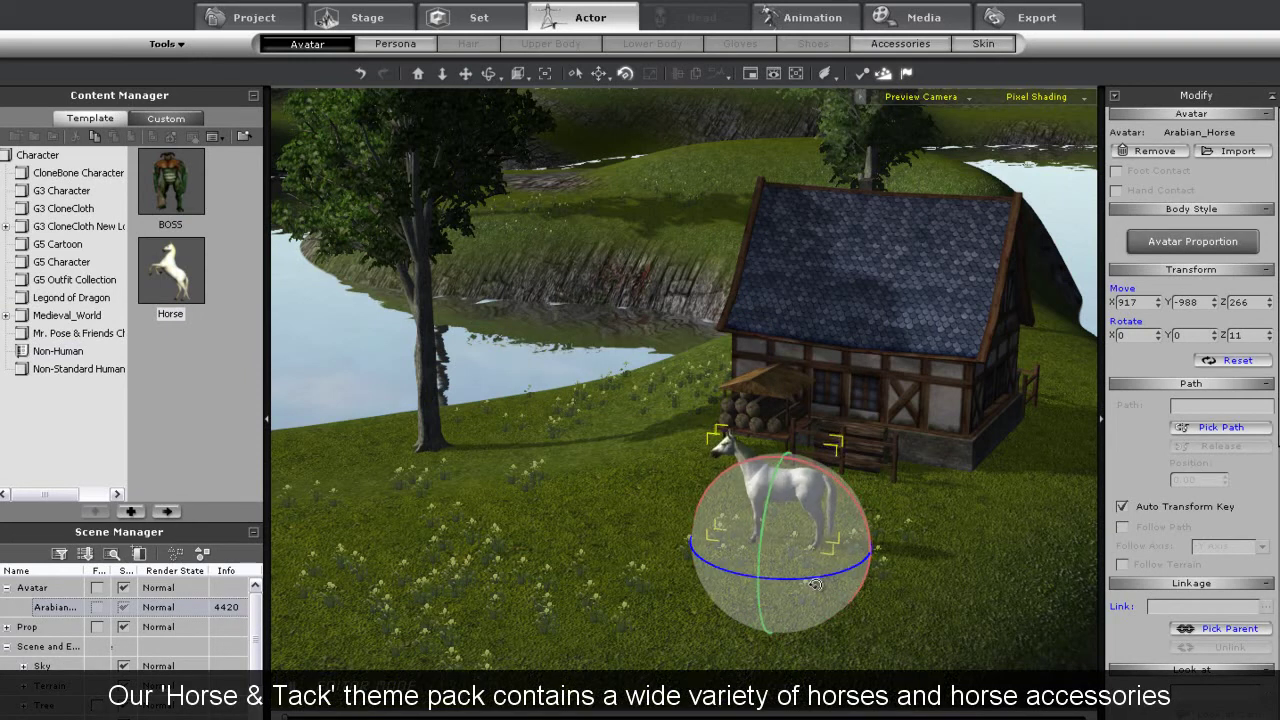
key(x)
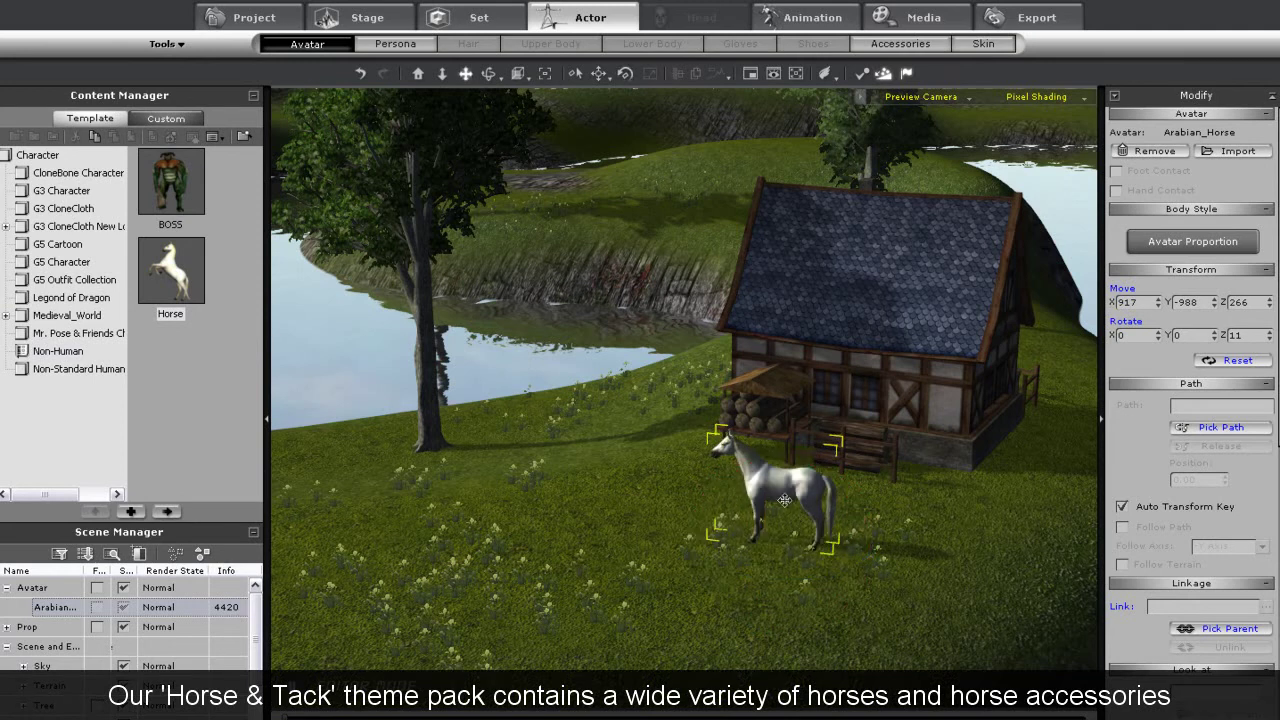
right_click(783, 487)
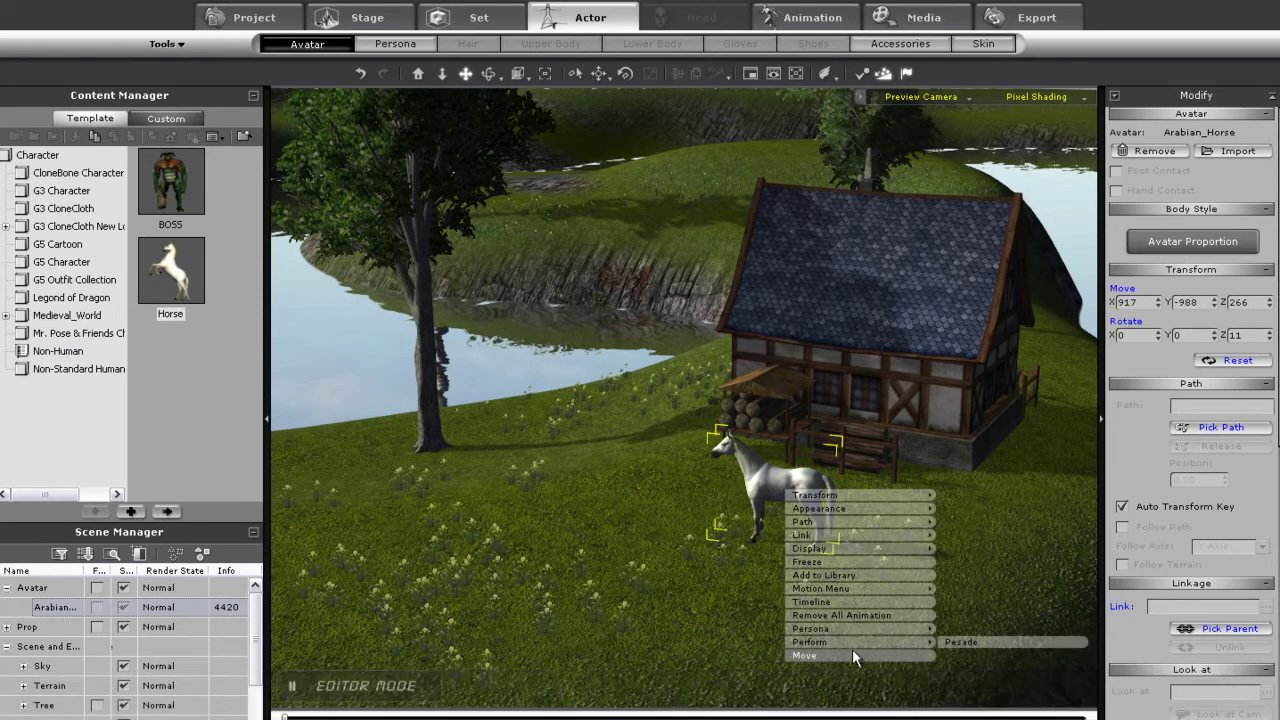
mouse_move(852, 651)
mouse_move(900, 642)
click(948, 657)
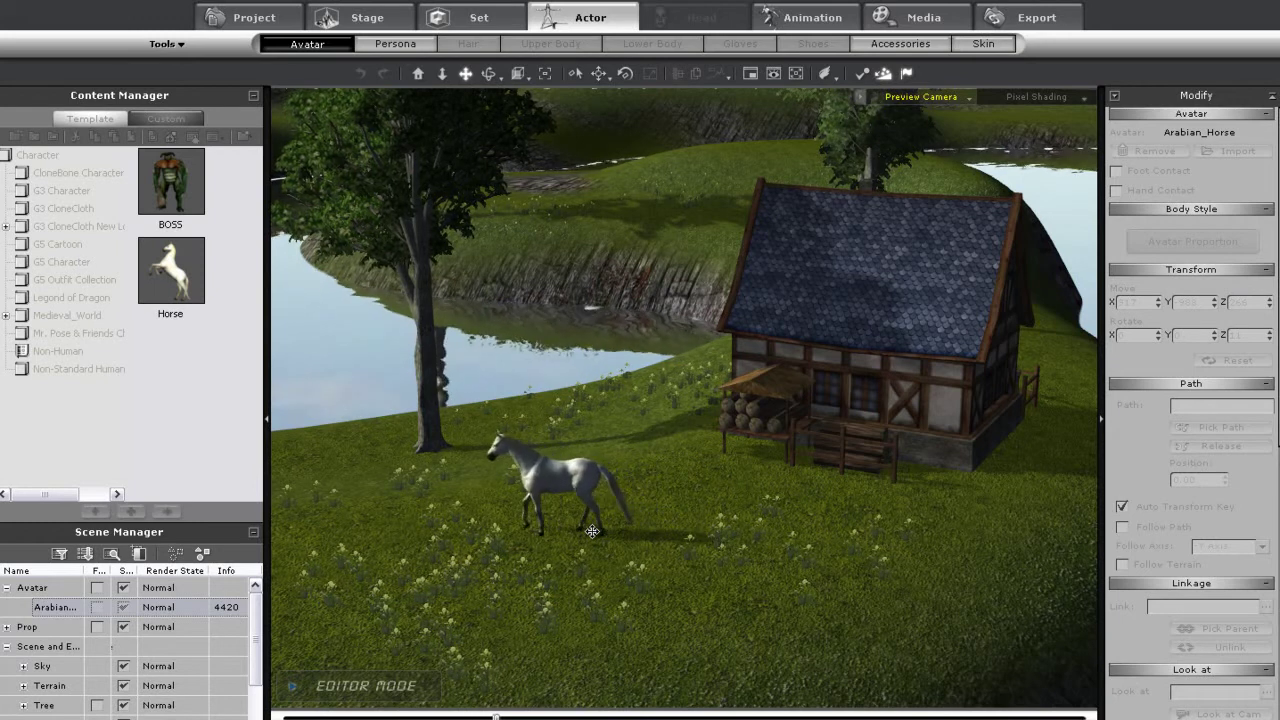
key(space)
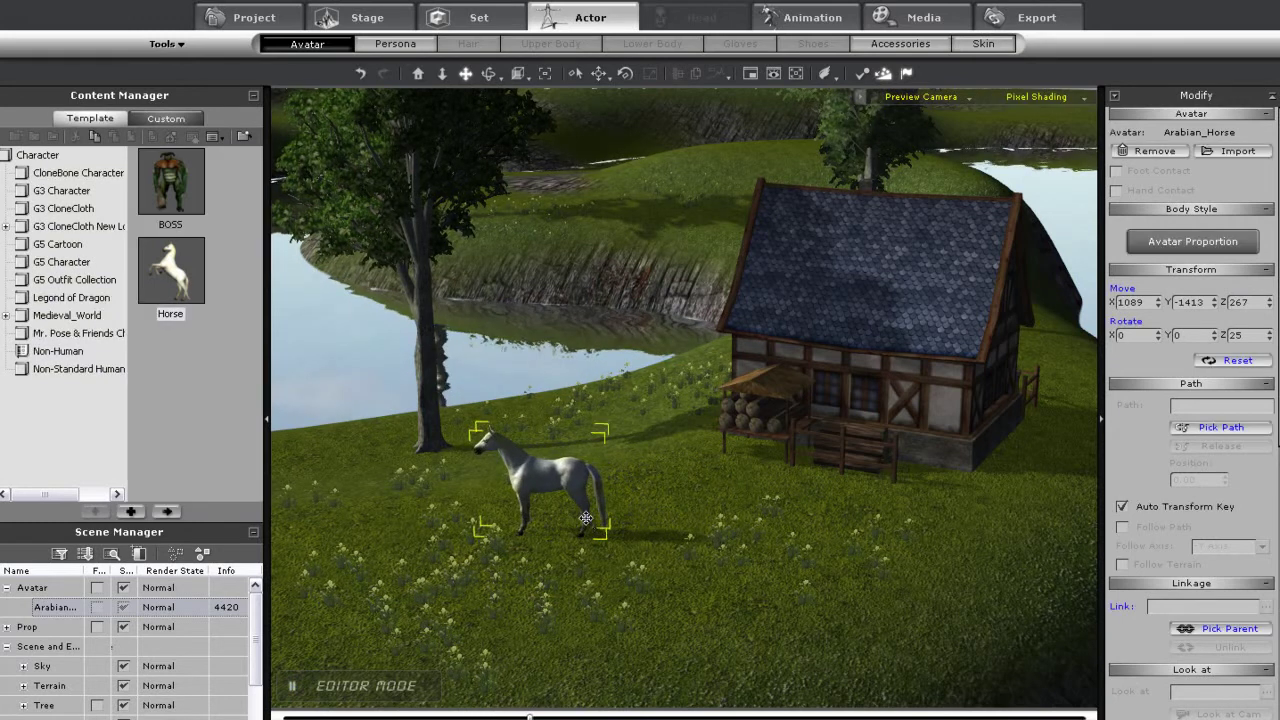
Have the horse perform Pesade at the end of its walk and return to the start of the timeline
right_click(565, 487)
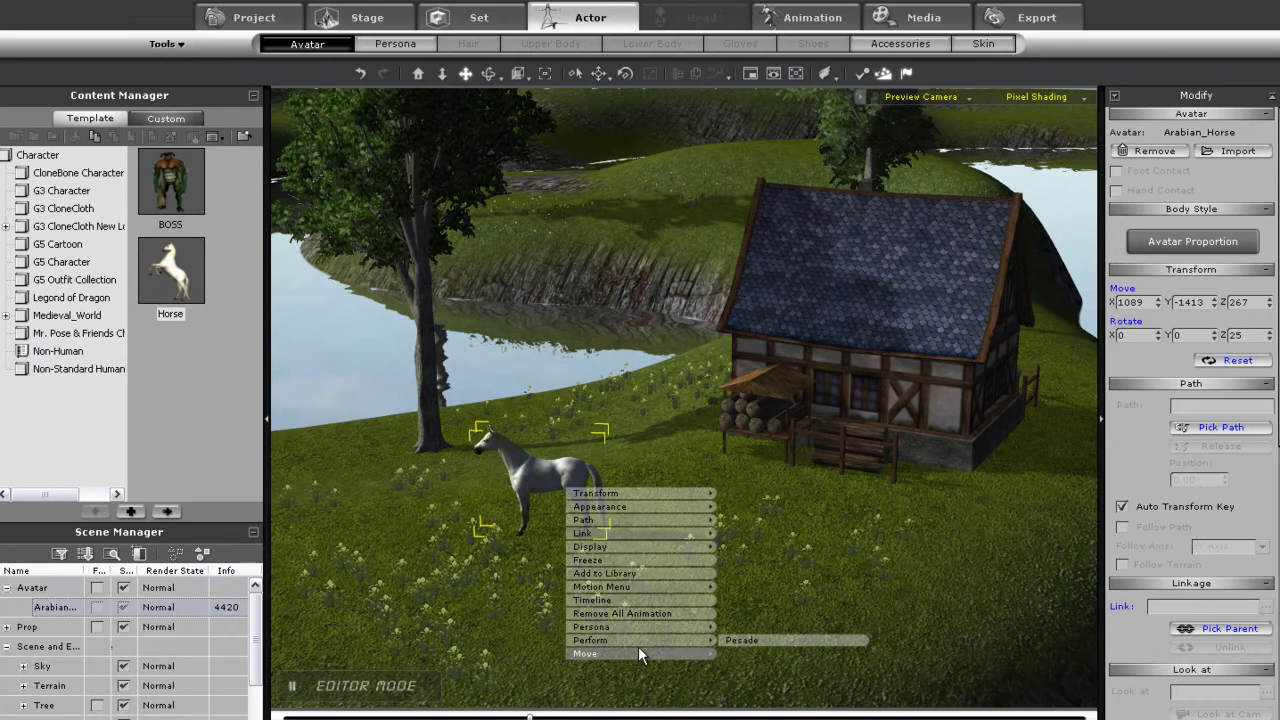
mouse_move(640, 648)
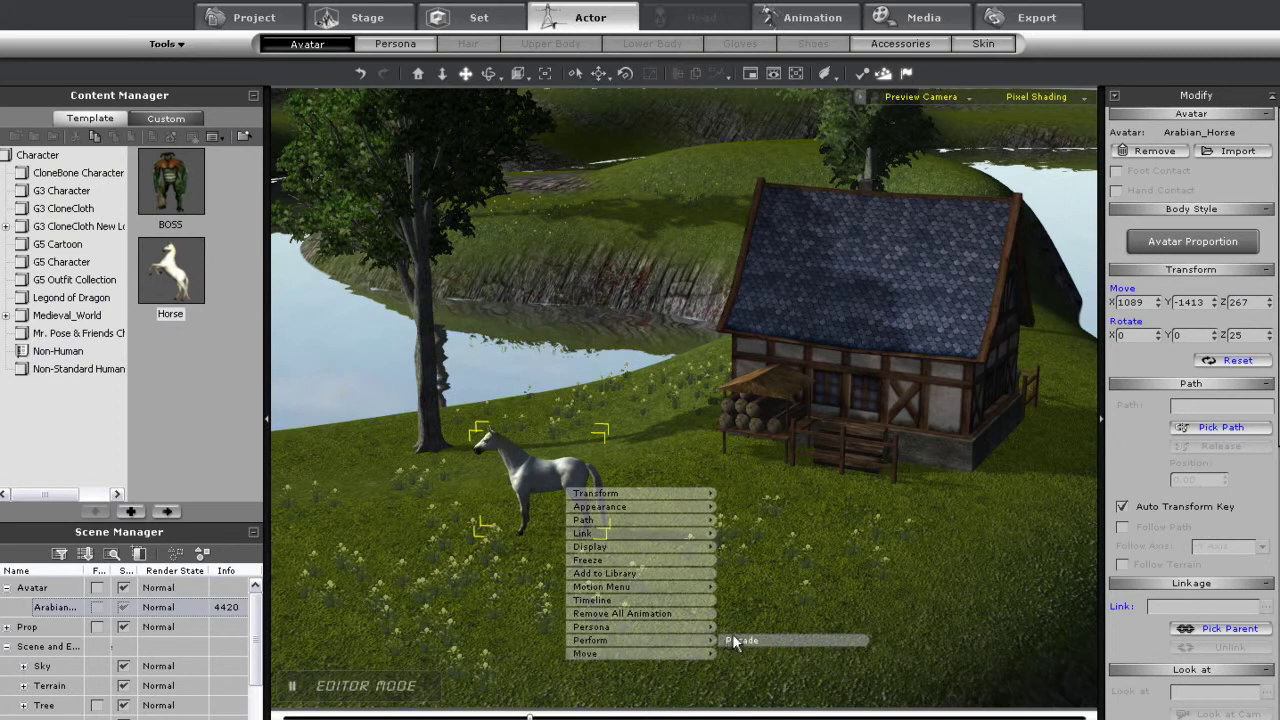
click(734, 638)
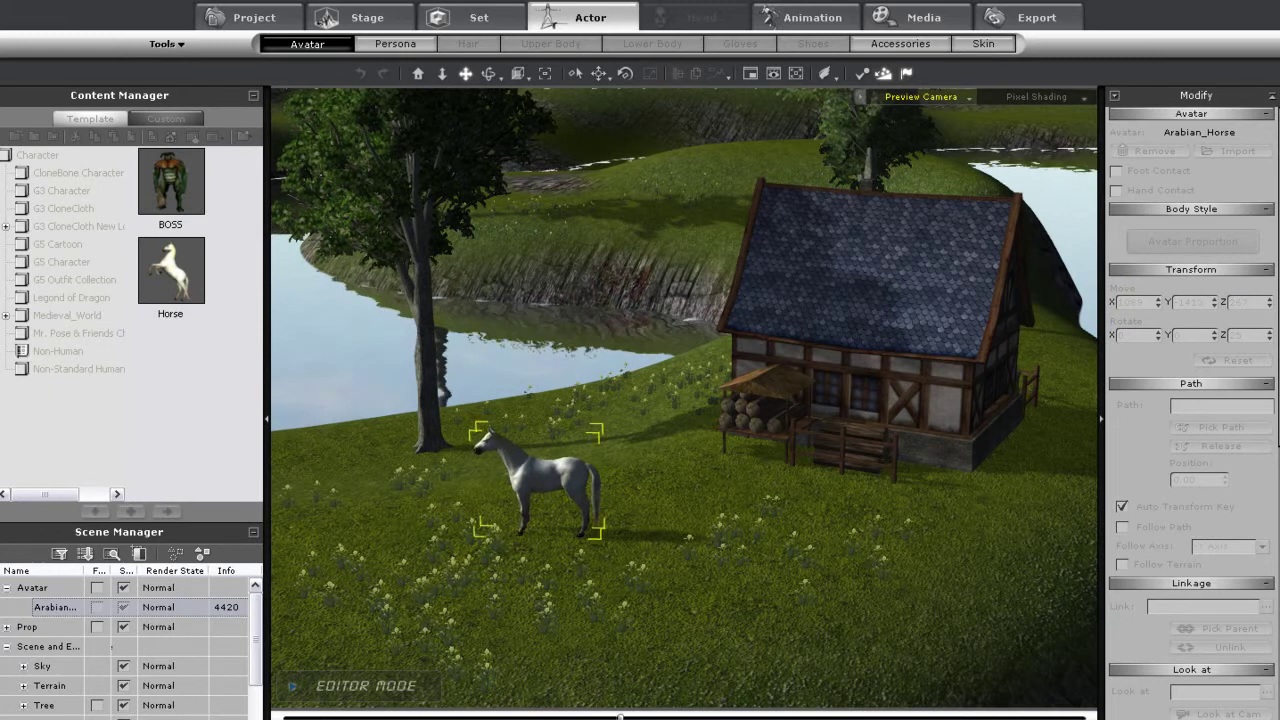
key(Home)
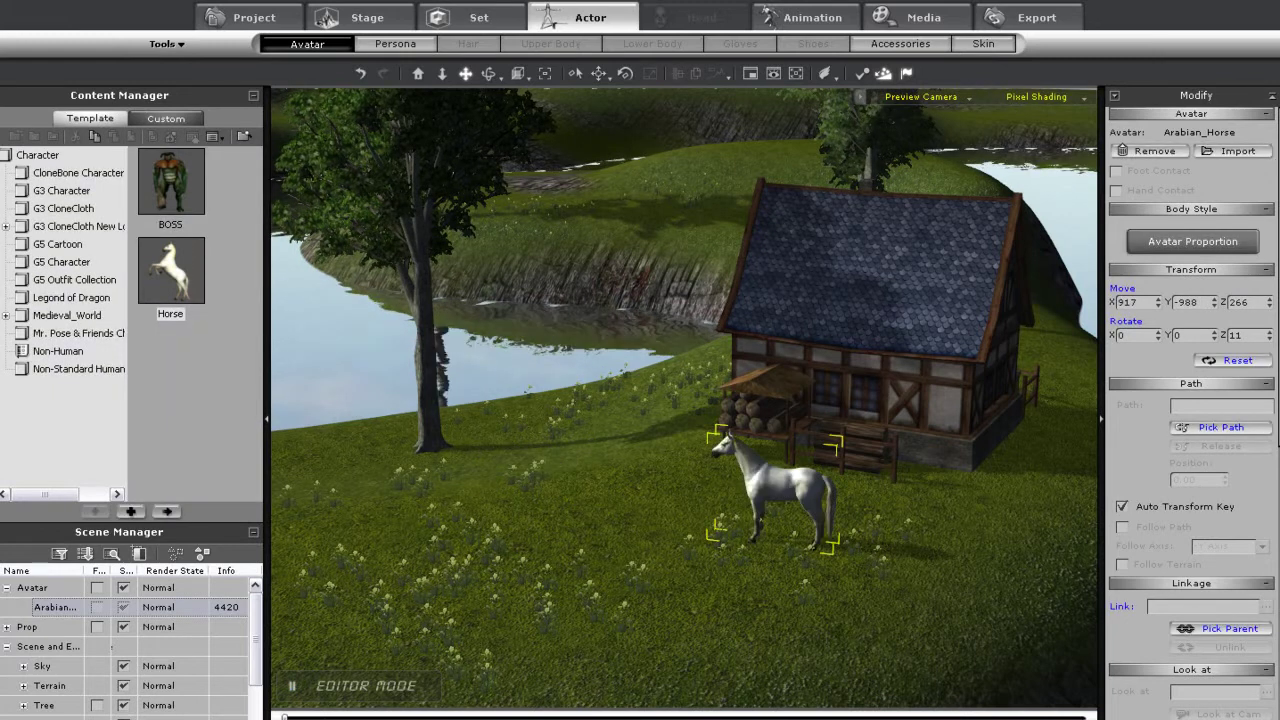
Examine the horse up close, and view it from a low angle with the cottage, flowers, trees and hills in frame
right_drag(645, 602, 649, 580)
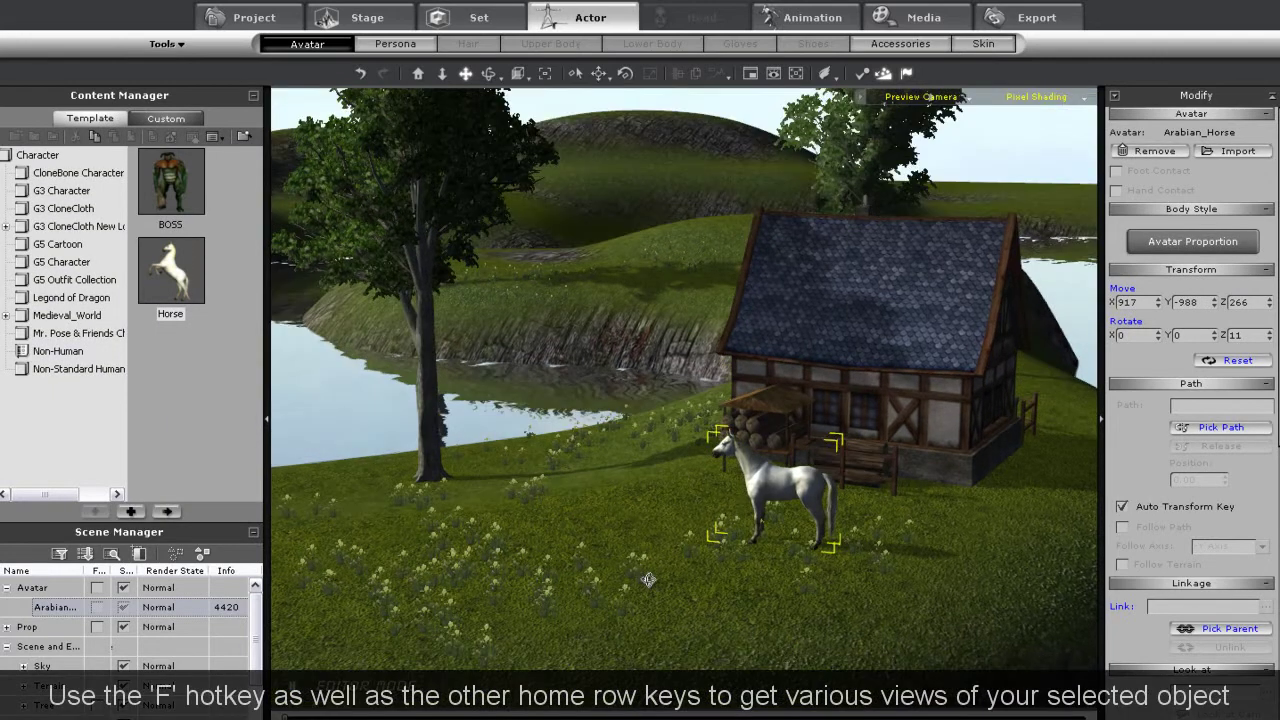
drag(642, 580, 653, 580)
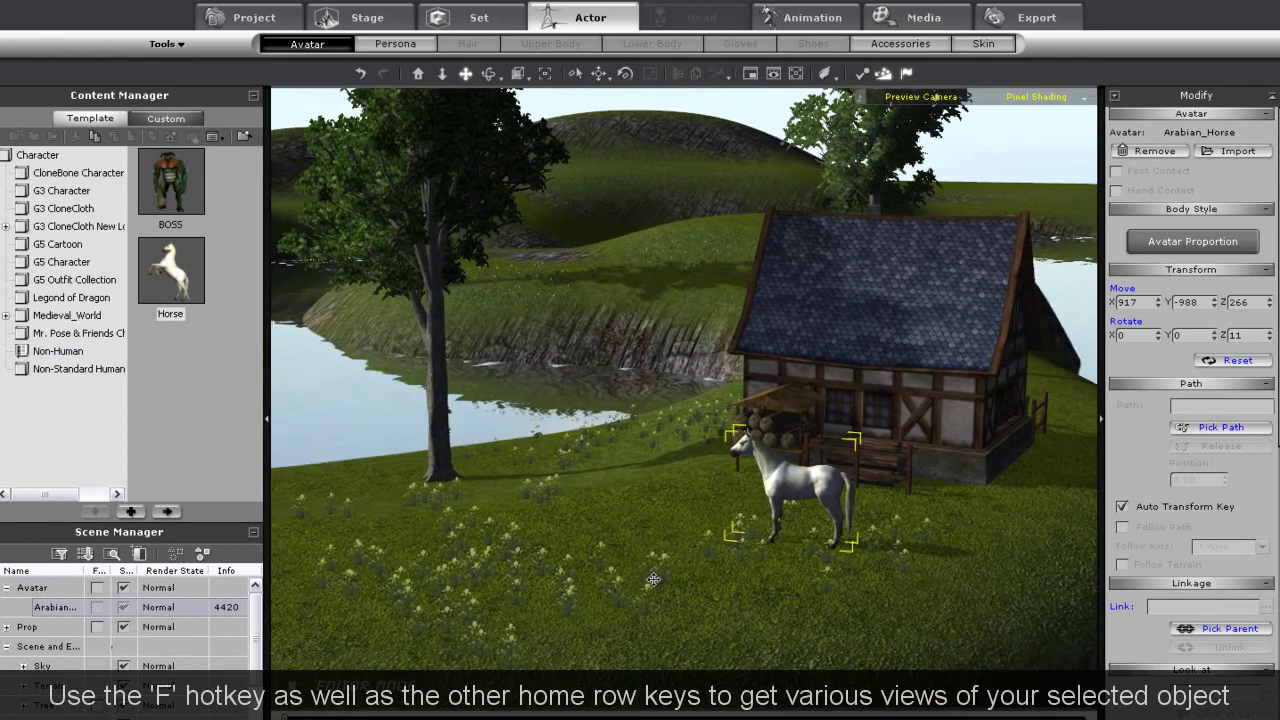
key(f)
right_drag(788, 574, 51, 575)
scroll(433, 484, down, 8)
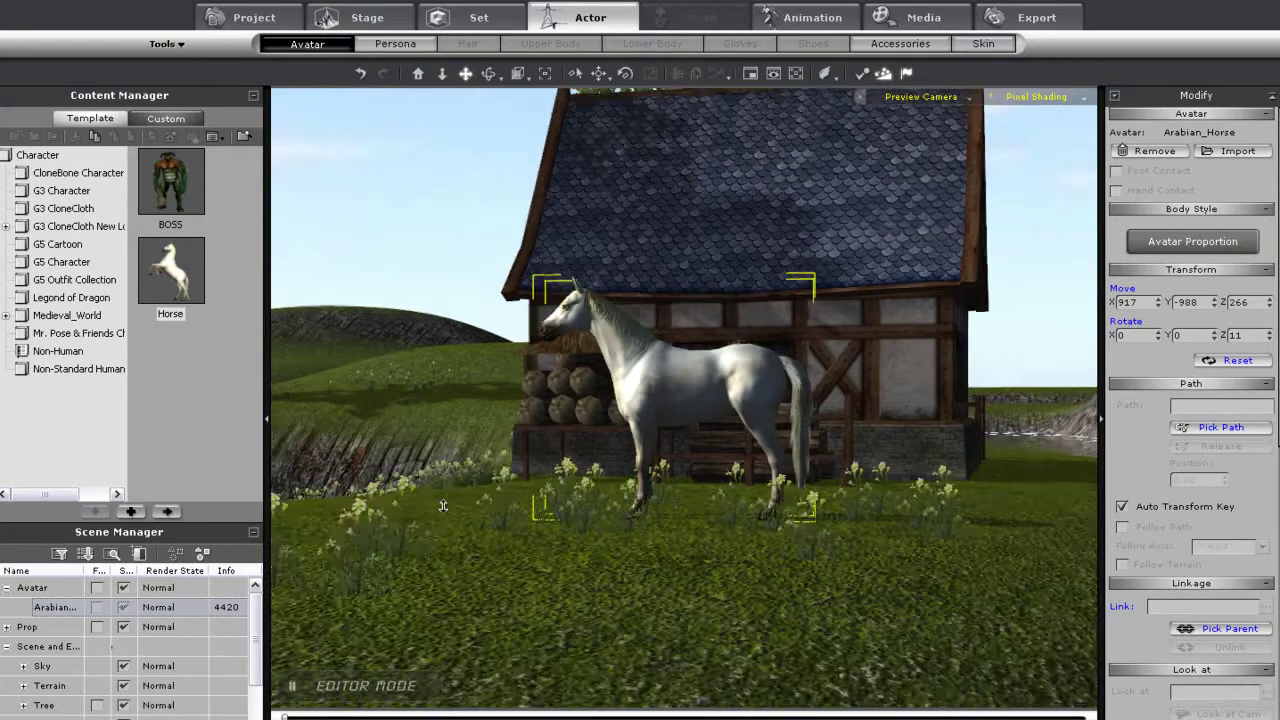
drag(477, 456, 560, 508)
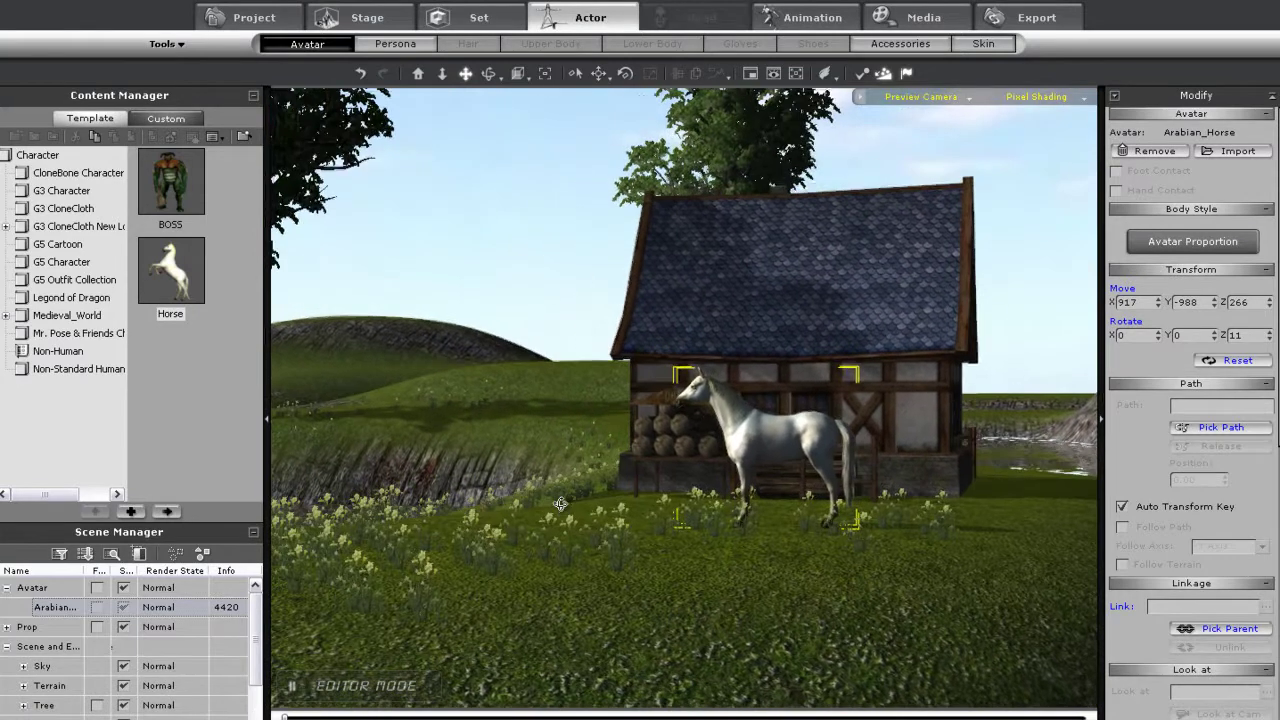
right_drag(560, 508, 499, 586)
middle_drag(499, 586, 670, 572)
drag(671, 573, 672, 622)
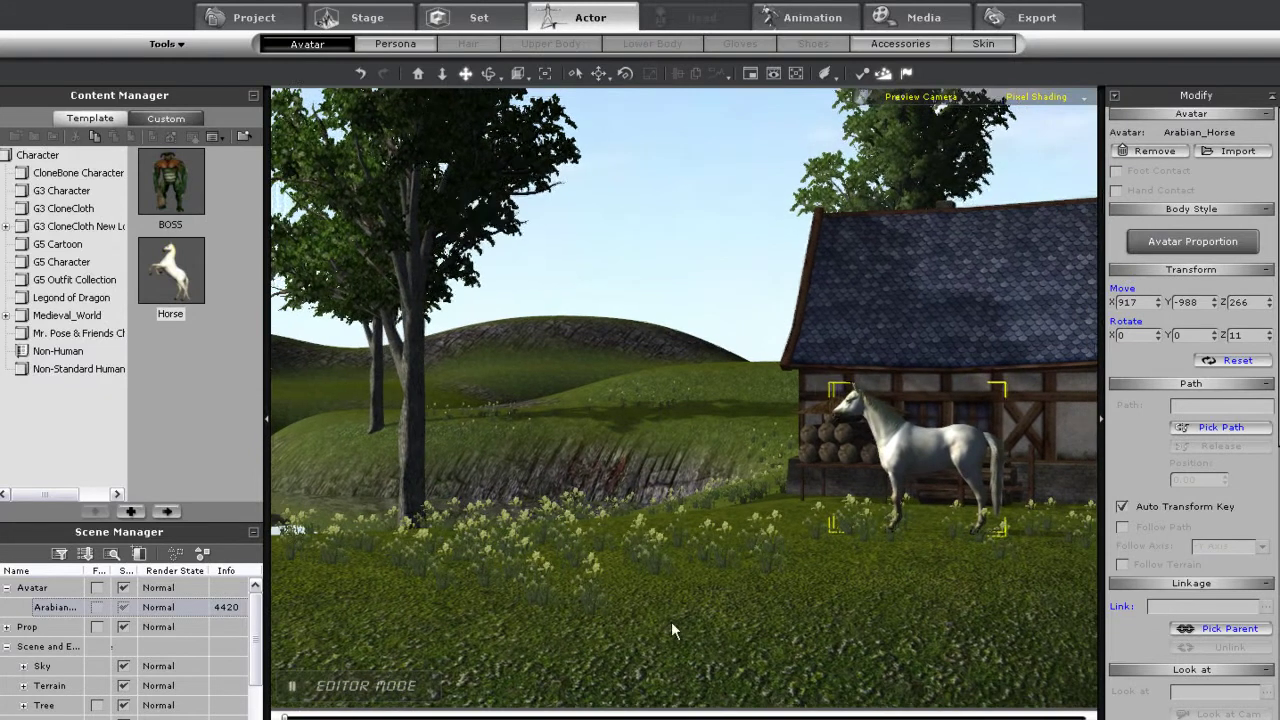
Apply the Sunny atmosphere preset to the scene and play back the horse's animation
click(368, 17)
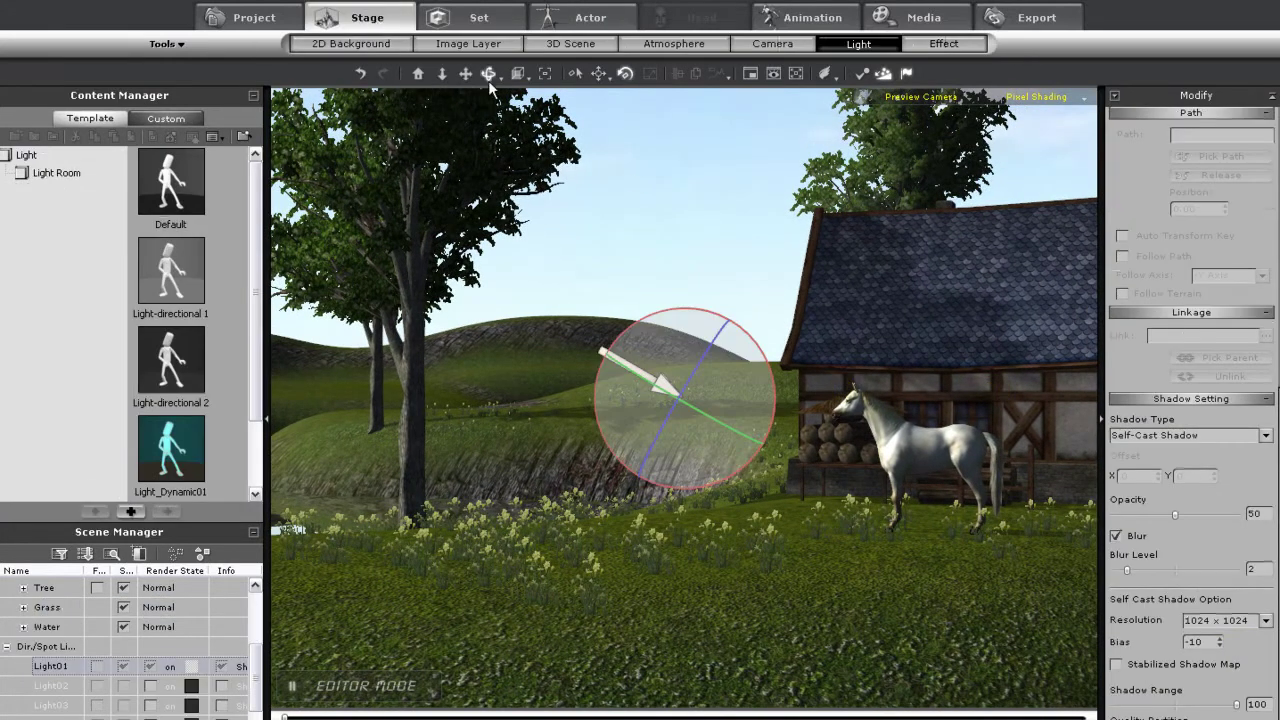
click(660, 44)
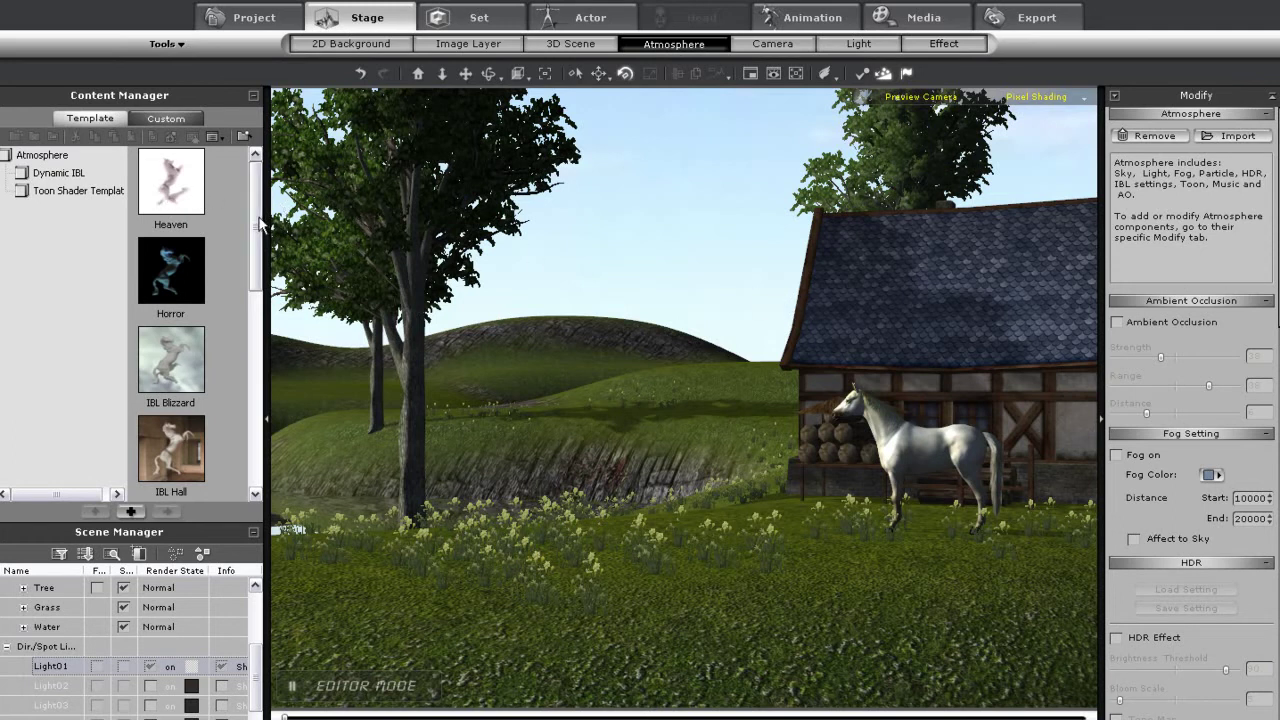
drag(257, 225, 257, 420)
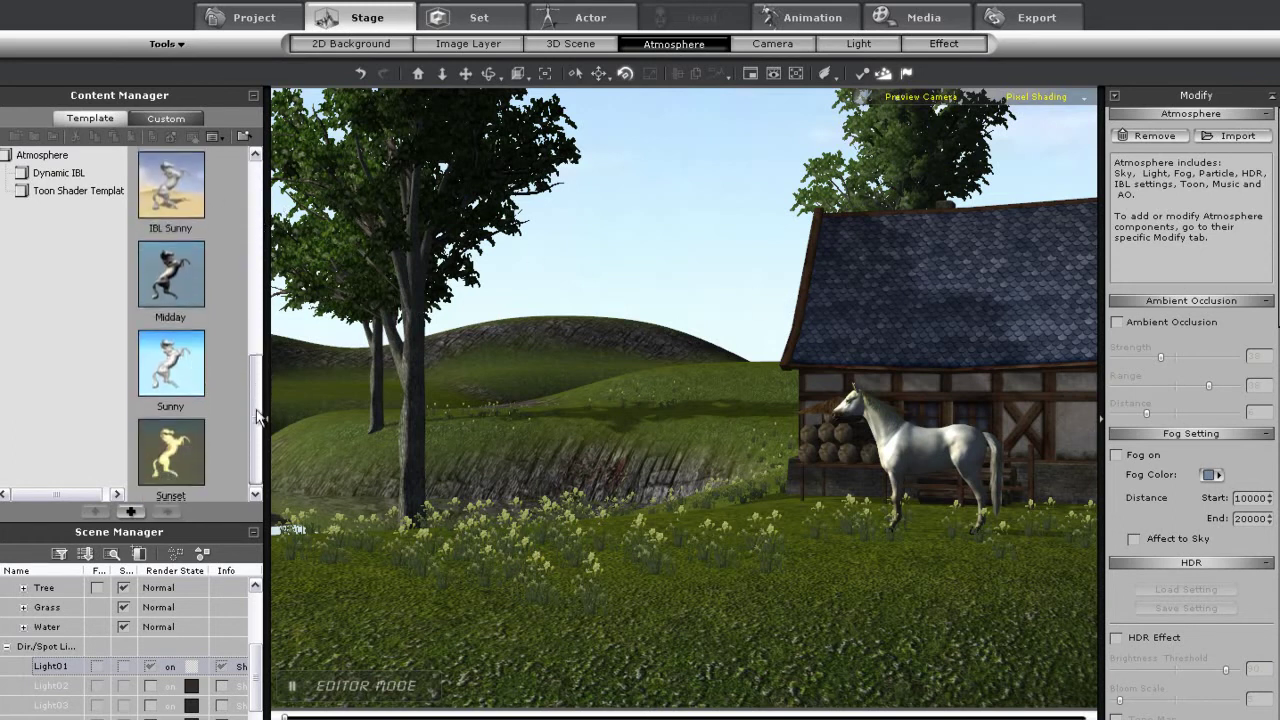
click(175, 373)
double_click(175, 373)
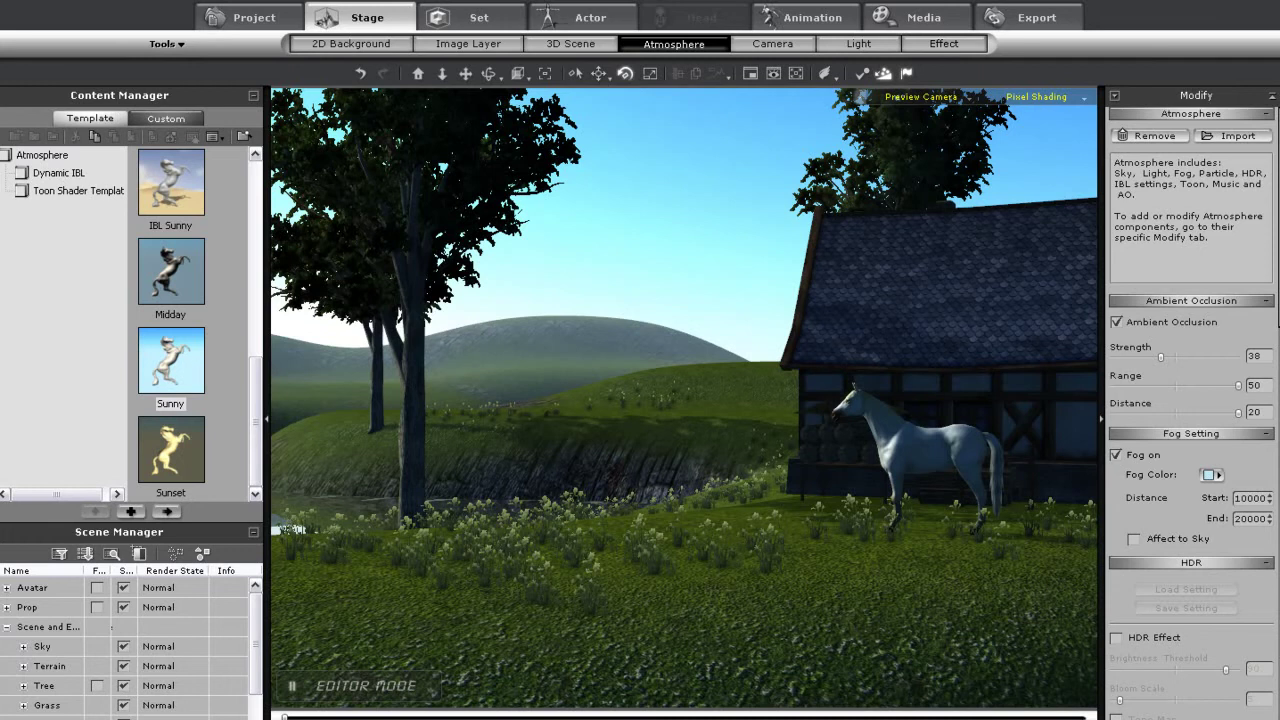
key(space)
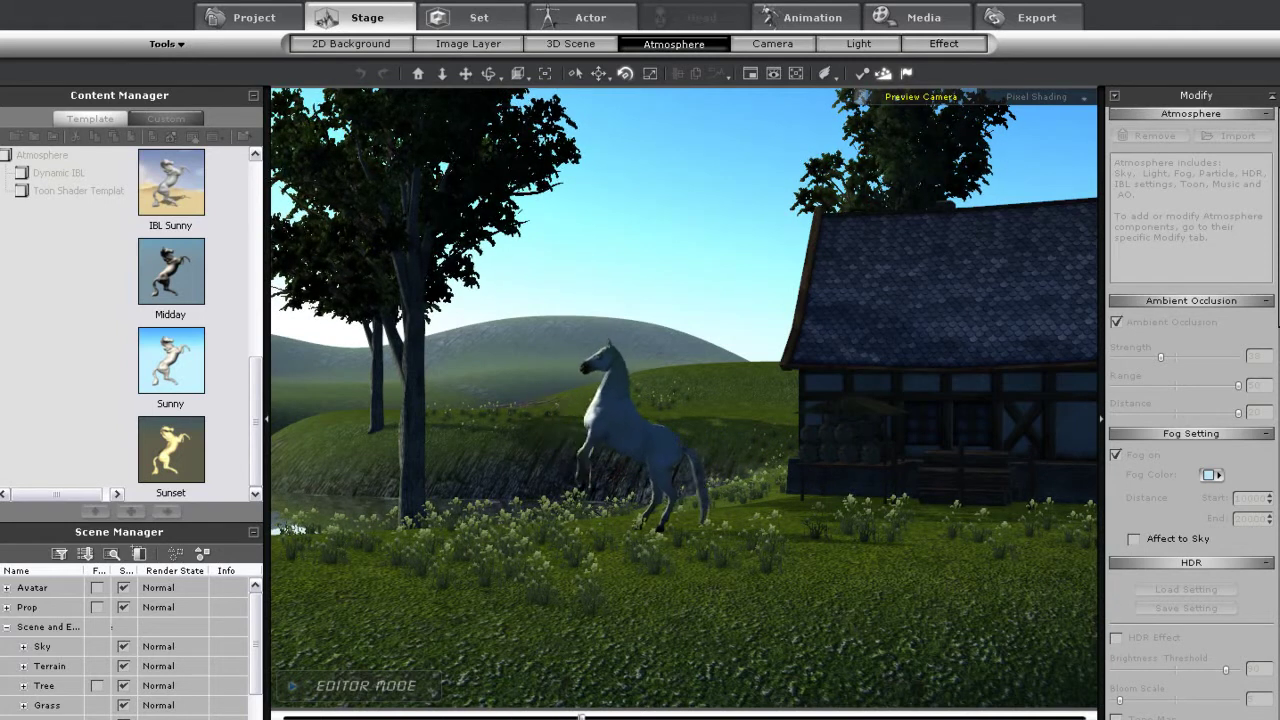
key(space)
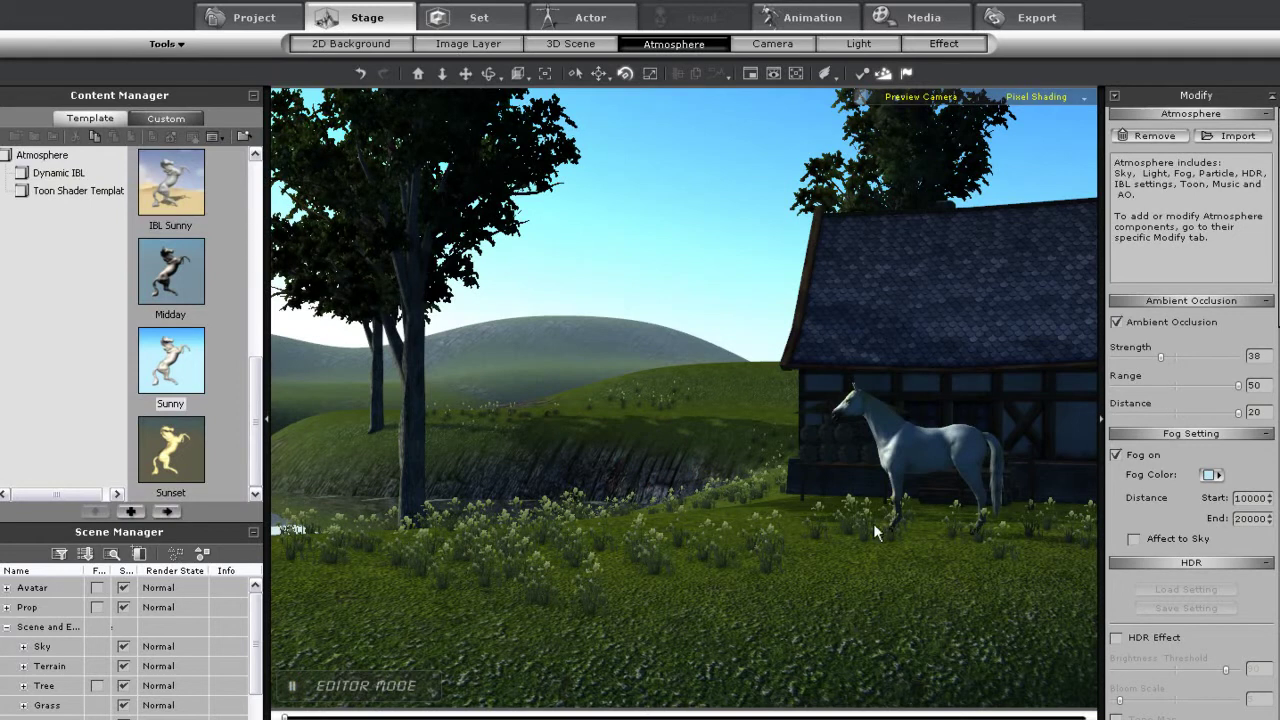
Adjust the color of the sky by setting its hue to -2
click(481, 16)
click(884, 43)
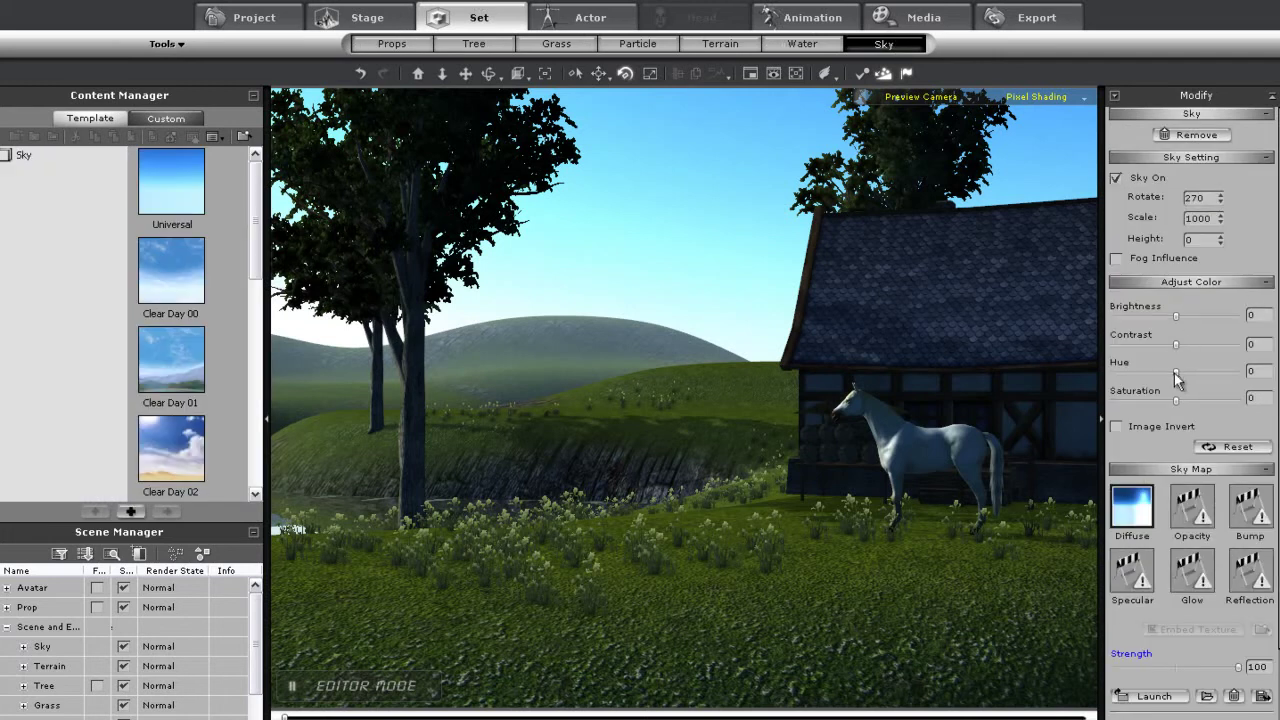
mouse_move(1175, 373)
mouse_down()
mouse_move(1208, 373)
mouse_move(1186, 379)
mouse_up()
drag(1159, 374, 1175, 374)
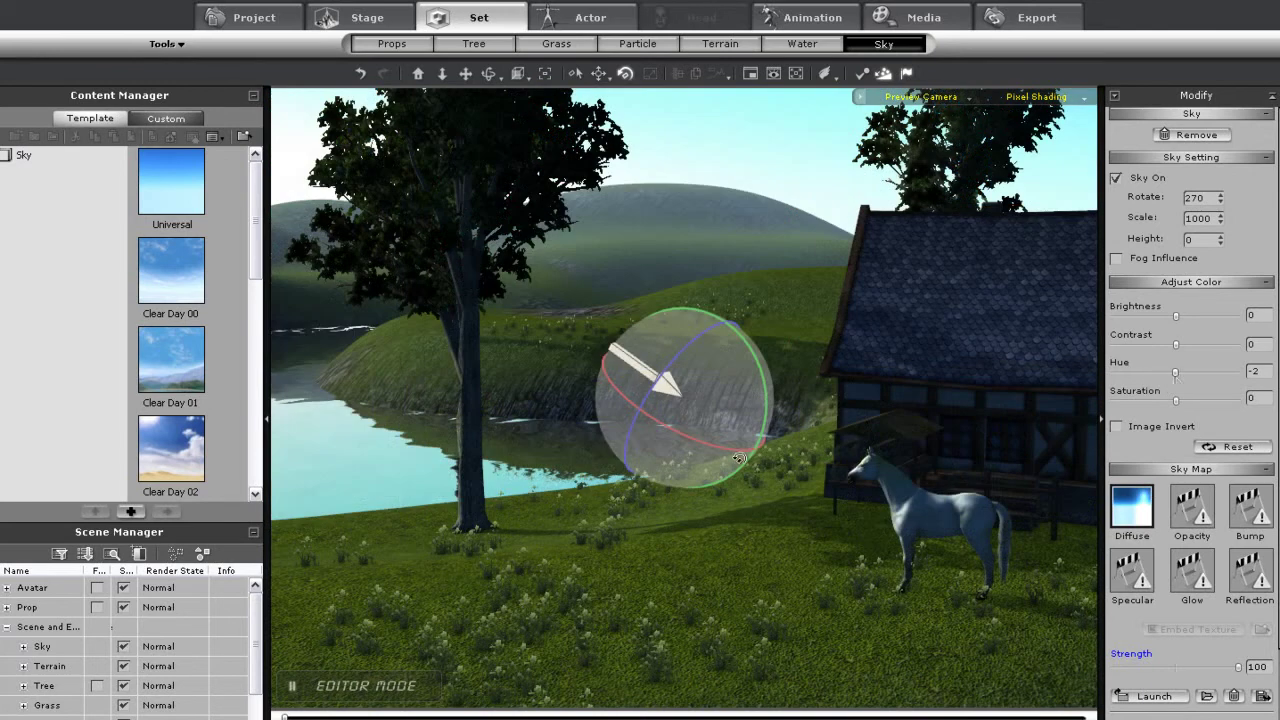
Aim the main light at the timeline start, re-aim it at 00:11:11 to light the horse and cottage front, and play the animation from the start
drag(710, 418, 683, 432)
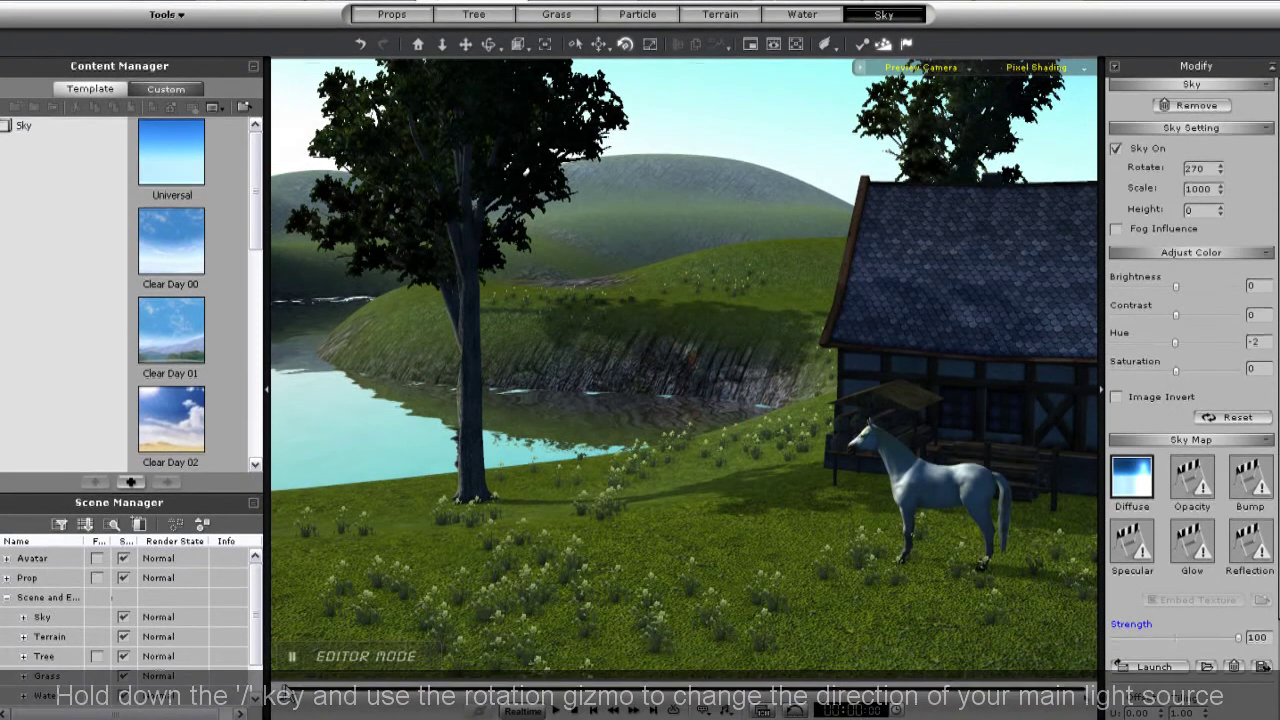
drag(290, 698, 583, 697)
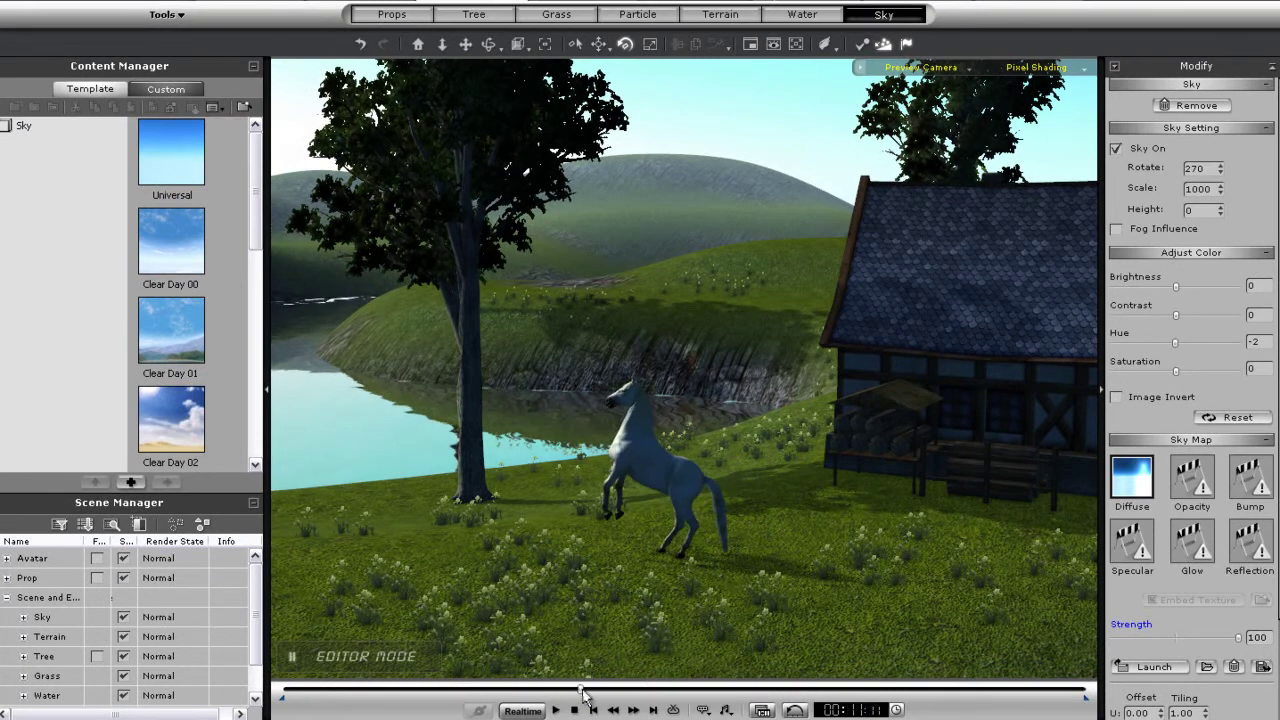
click(680, 492)
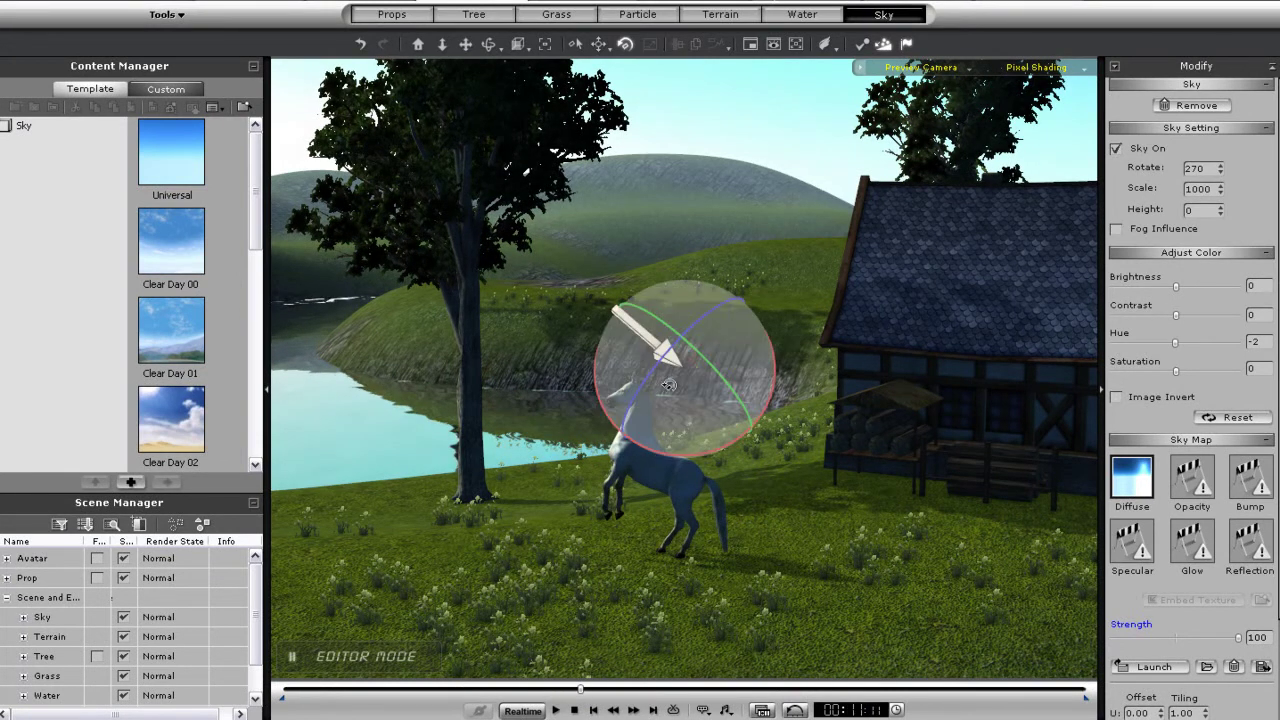
mouse_move(668, 385)
mouse_down()
mouse_move(700, 438)
mouse_move(655, 380)
mouse_move(668, 391)
mouse_up()
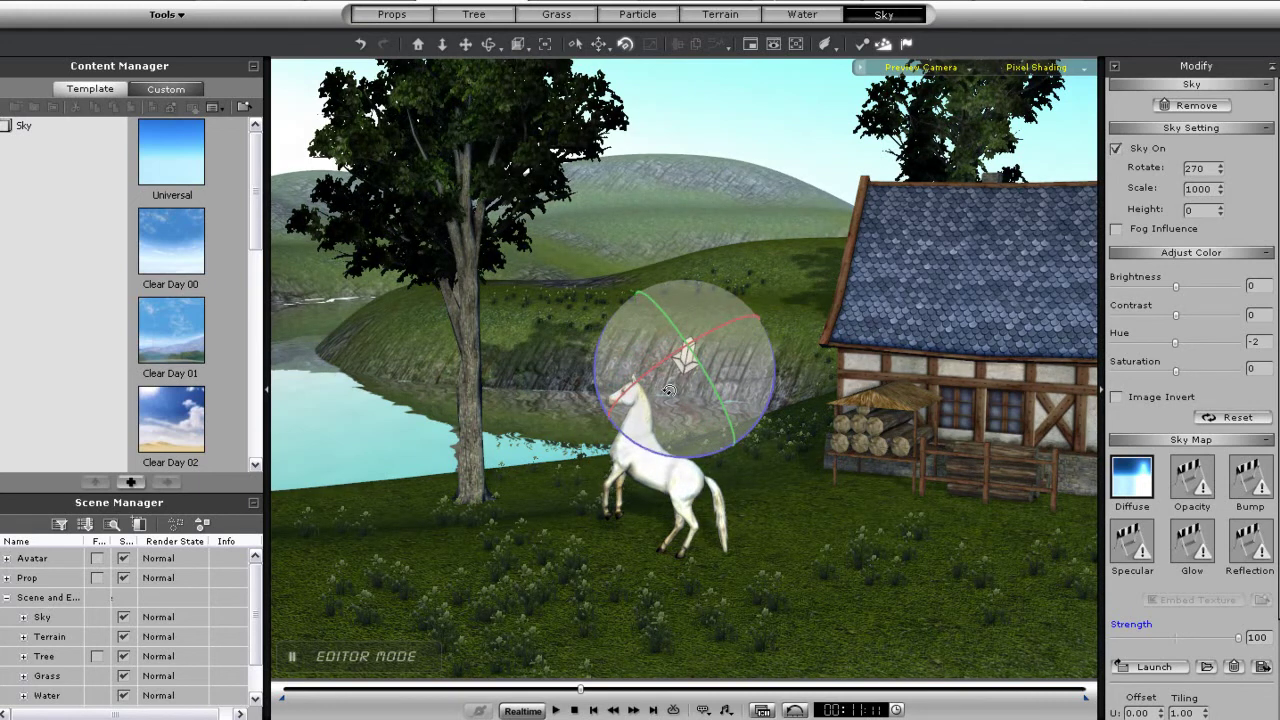
click(659, 441)
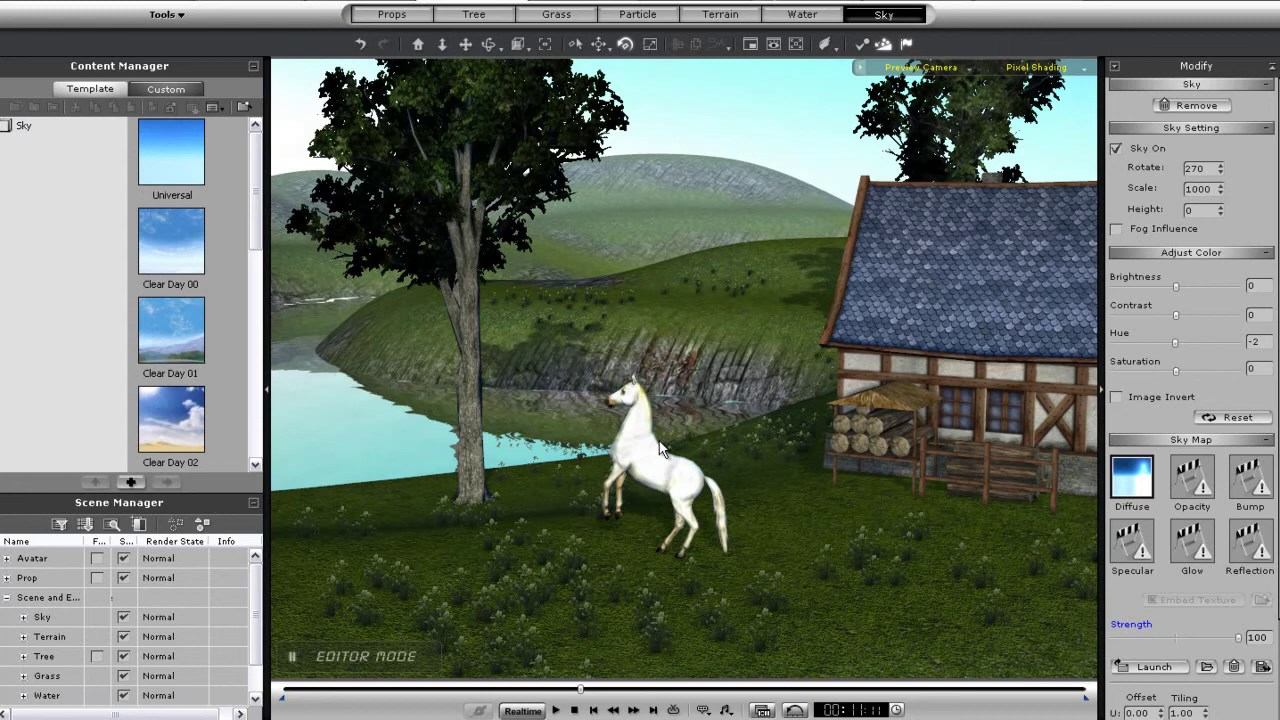
click(575, 710)
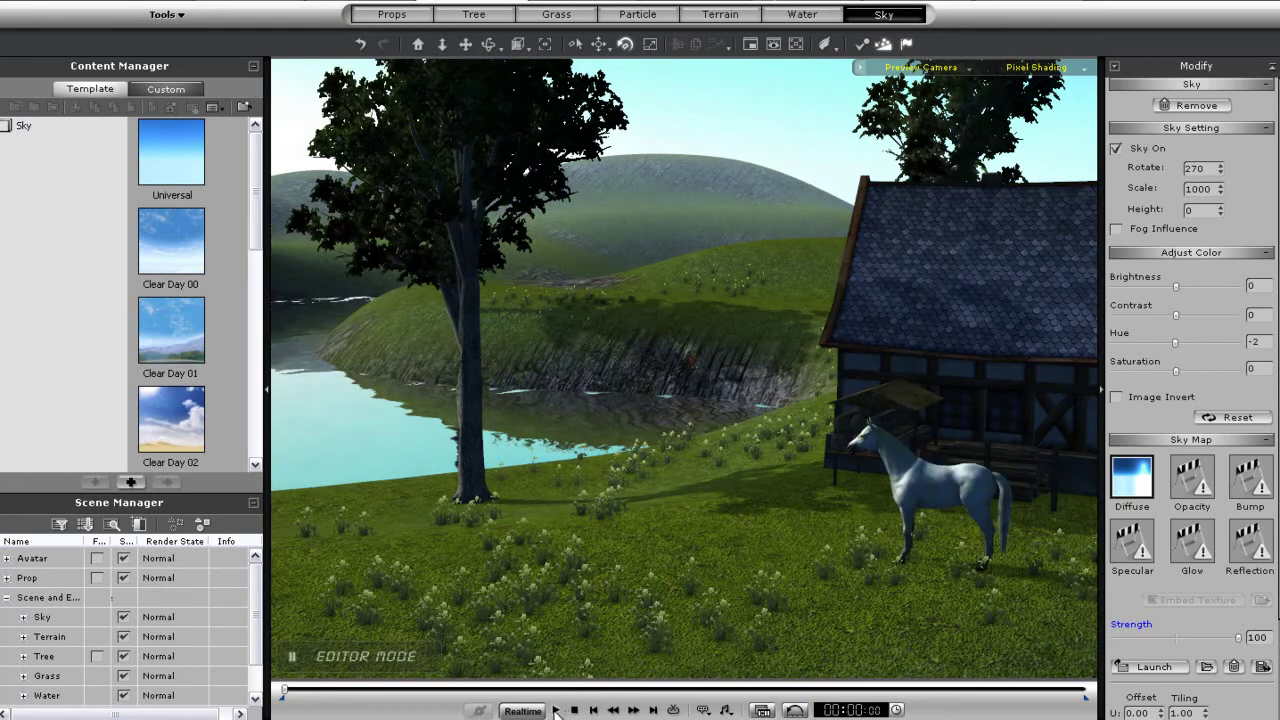
click(556, 710)
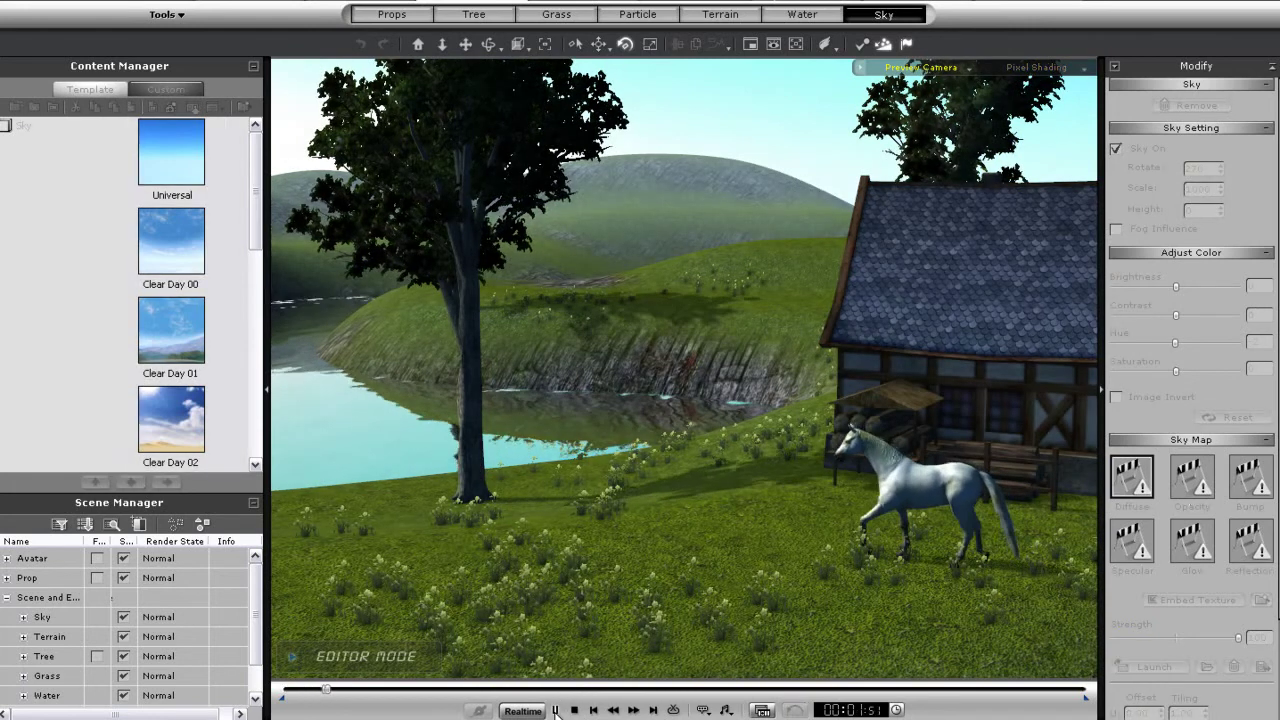